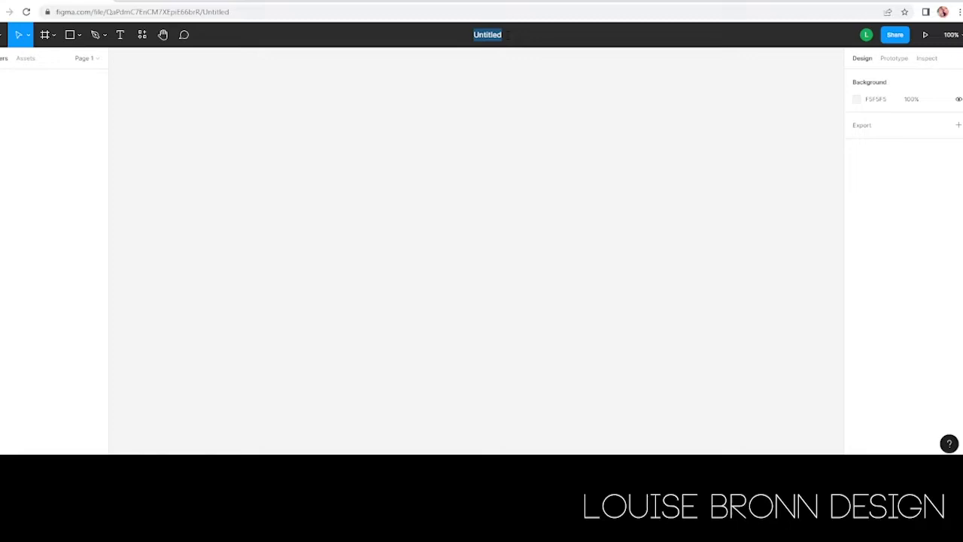
Rename the file as FONTS and add a Slide 16:9 frame
text(FONTS)
key(Return)
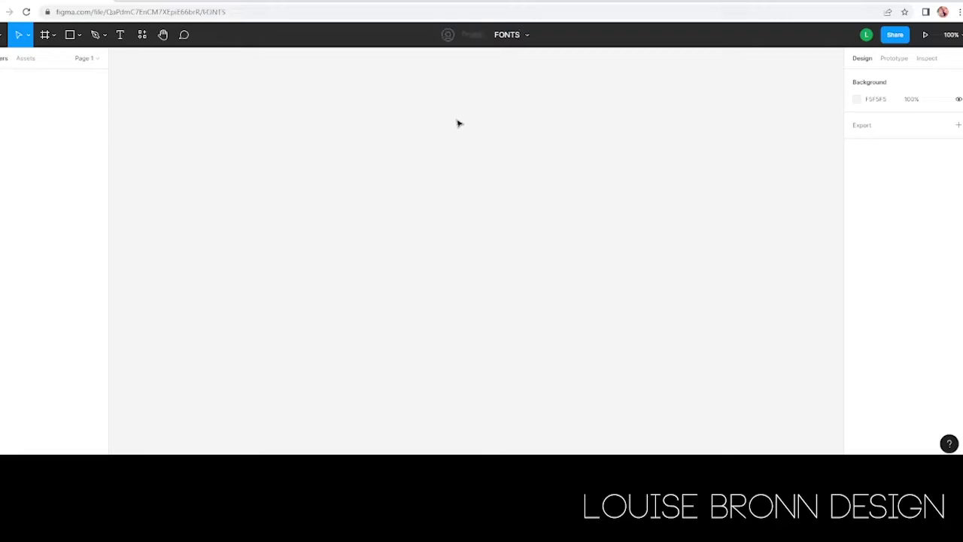
click(45, 36)
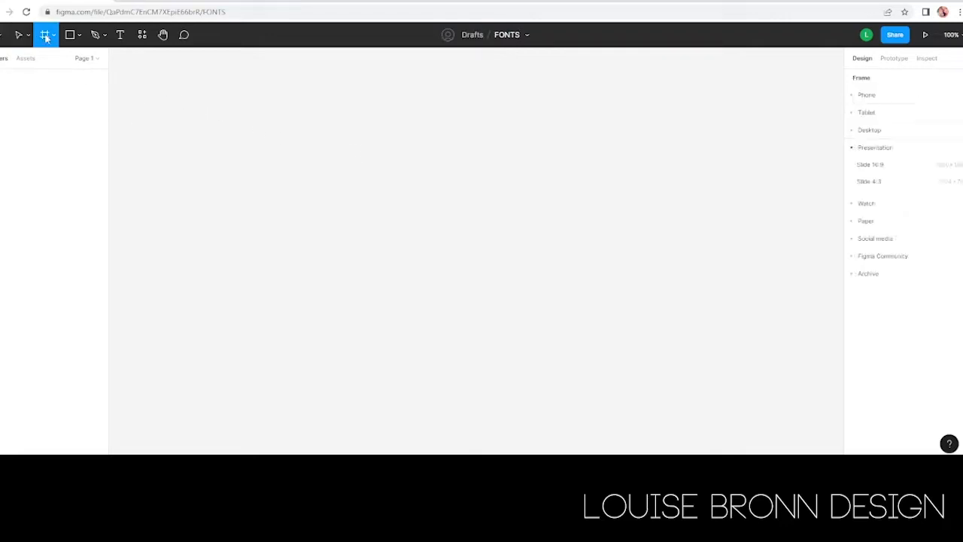
click(877, 165)
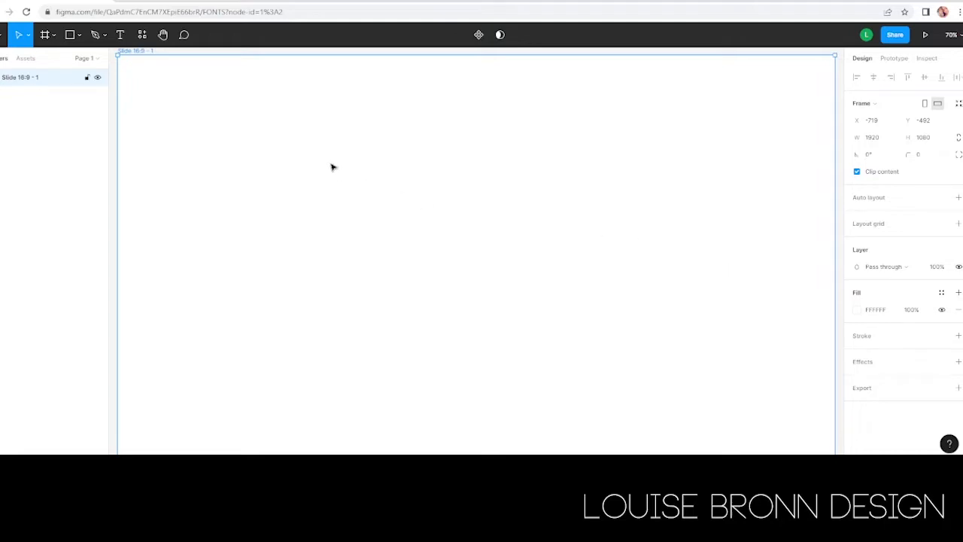
Add a text box about 751 × 273 near the top centre of the slide, containing the word COOL
click(119, 34)
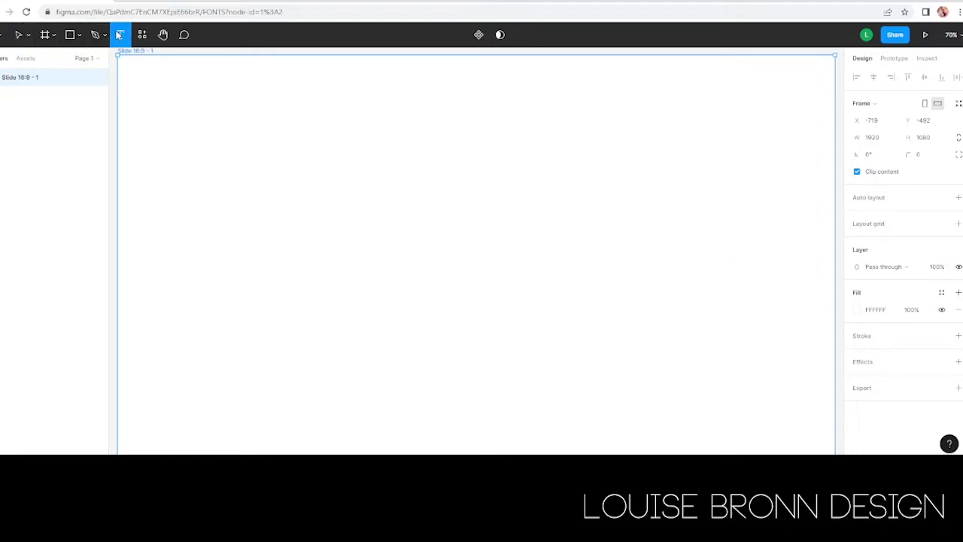
drag(331, 78, 613, 181)
text(c)
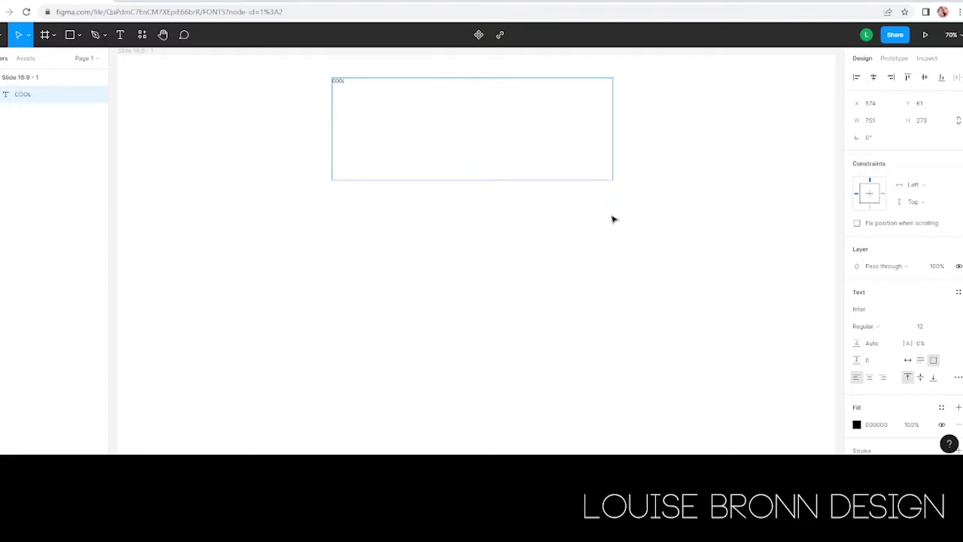
key(Escape)
key(Escape)
Duplicate the COOL text box directly below the original and change the copy's text to TEXT
click(338, 82)
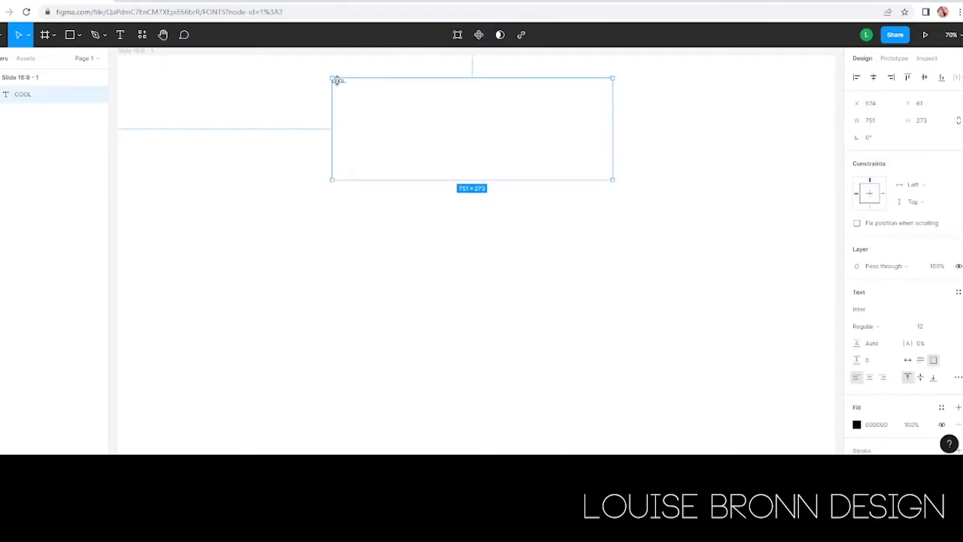
drag(343, 88, 341, 193)
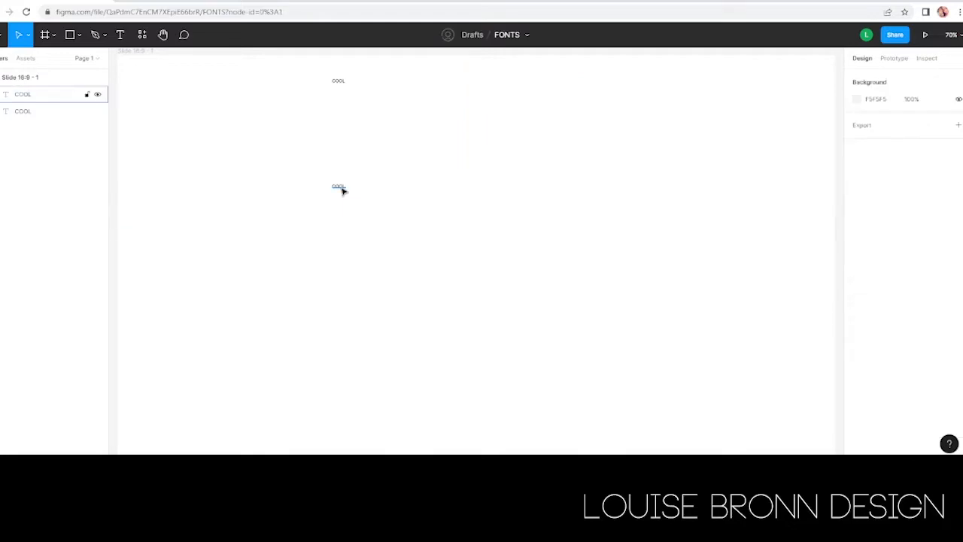
double_click(340, 187)
text(Th)
key(Escape)
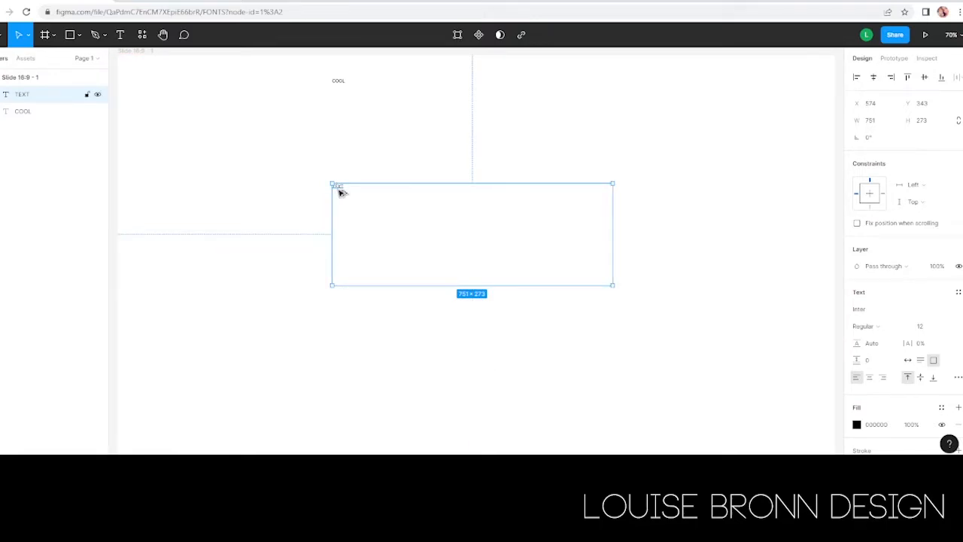
Duplicate the TEXT box directly below itself and change the copy's text to EFFECT
drag(342, 197, 337, 298)
key(Escape)
double_click(344, 296)
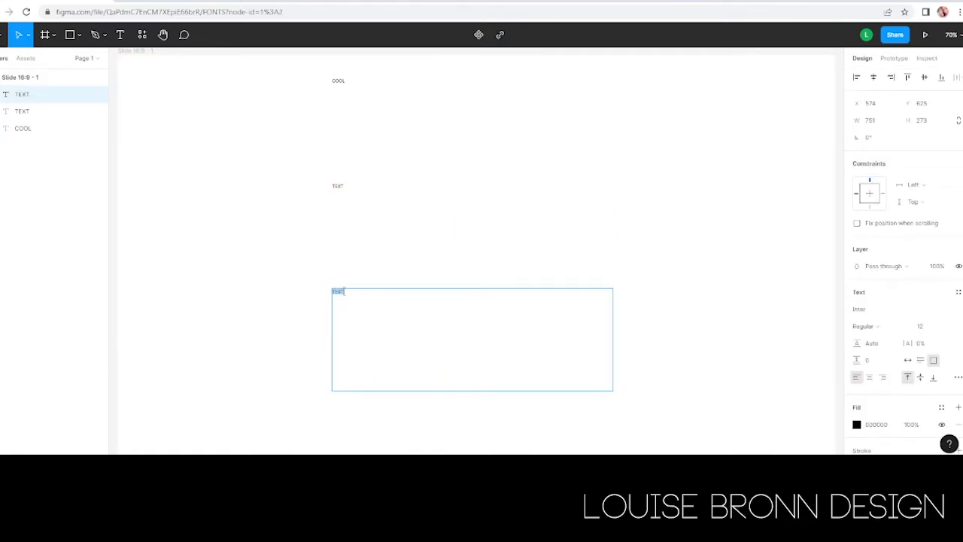
text(EFFECT)
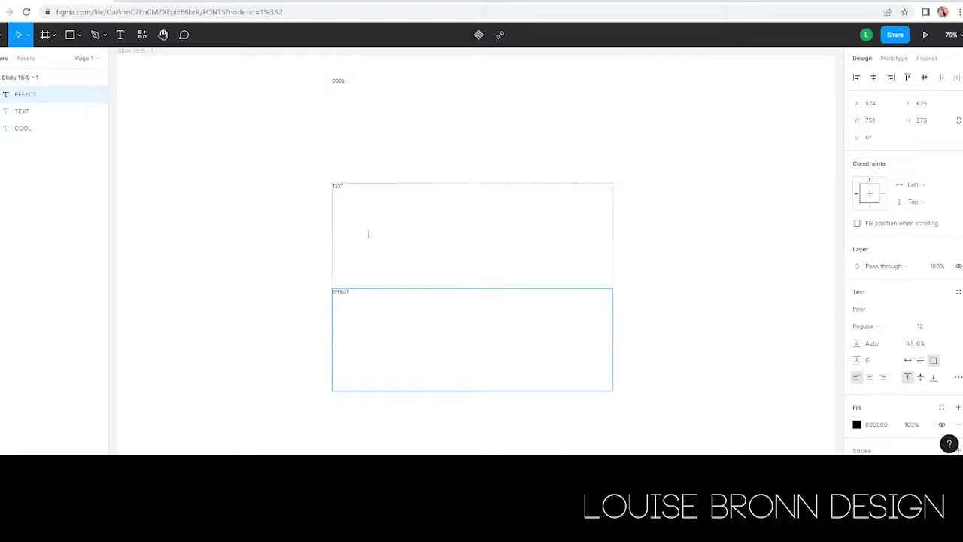
Set the font of the COOL text to Jockey One
click(368, 109)
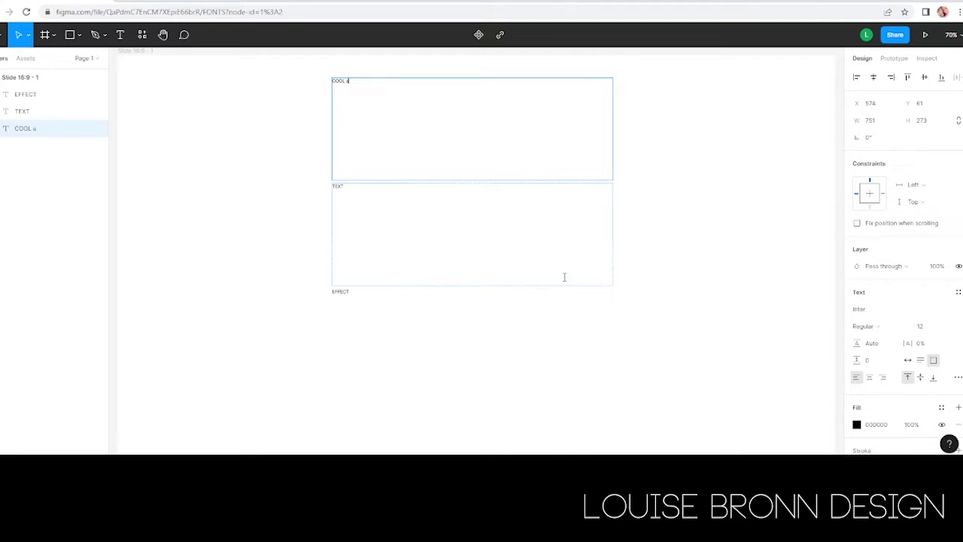
key(ctrl+a)
click(892, 311)
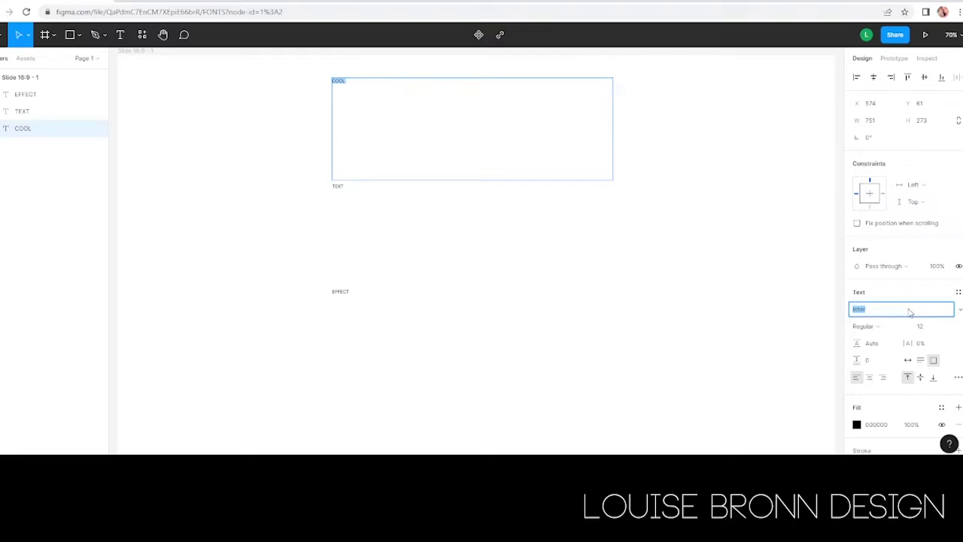
text(Jockey One)
key(Return)
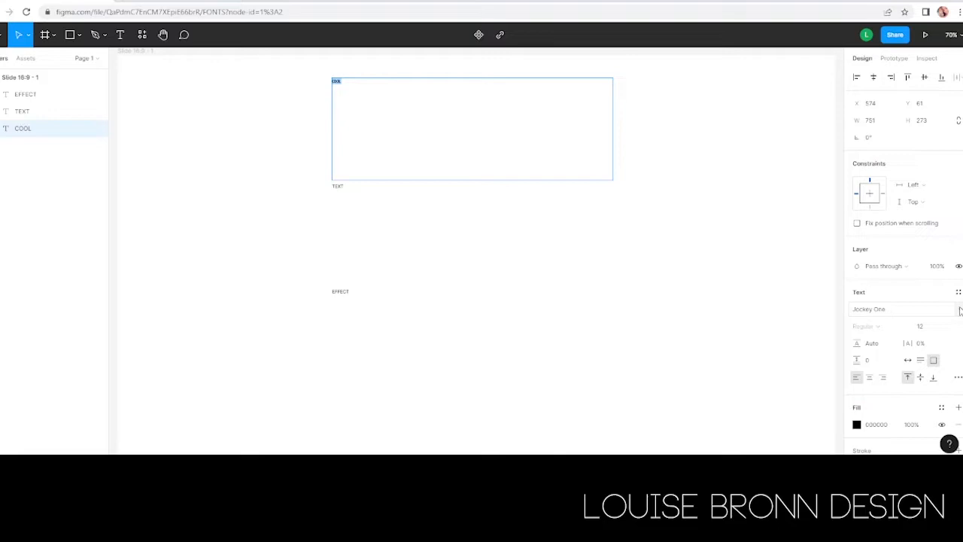
Browse the available fonts for the COOL text
click(959, 310)
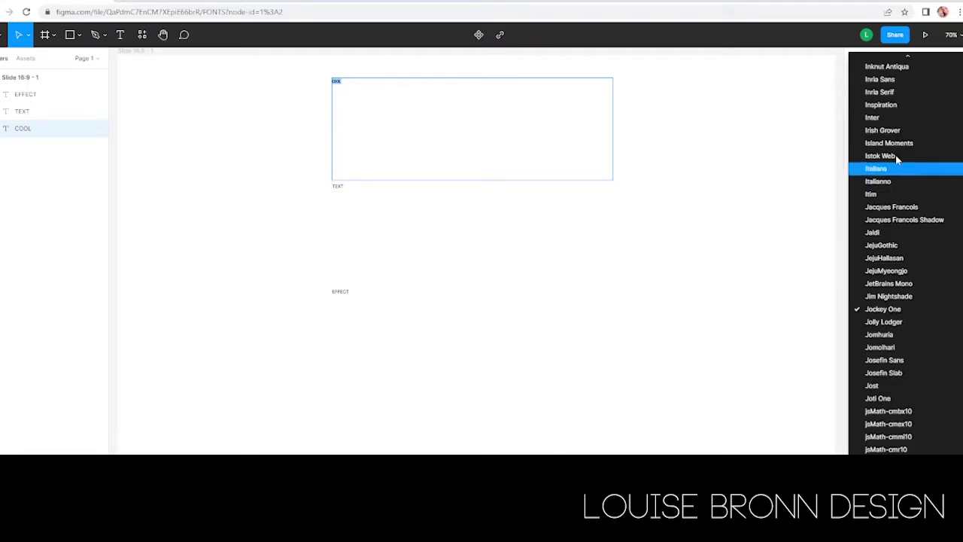
scroll(900, 152, down, 15)
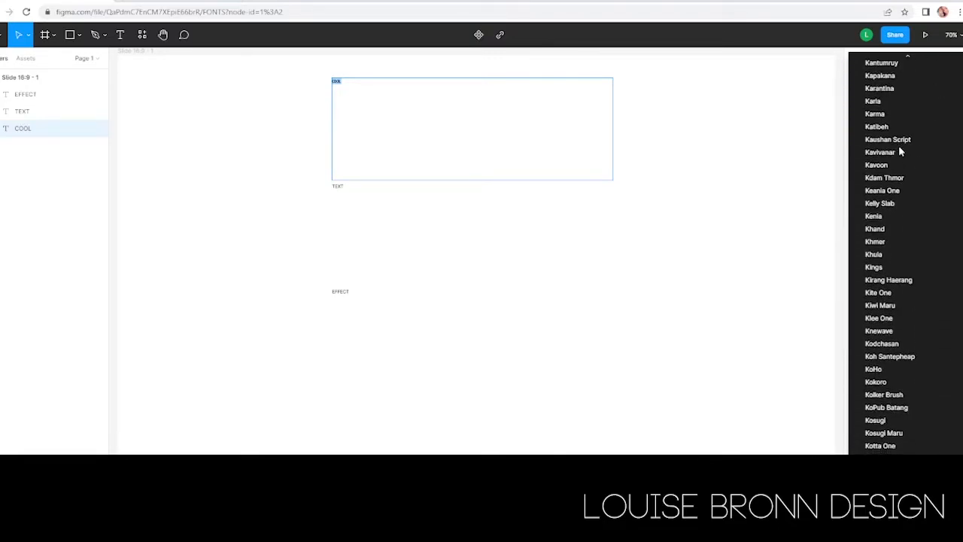
scroll(899, 151, down, 20)
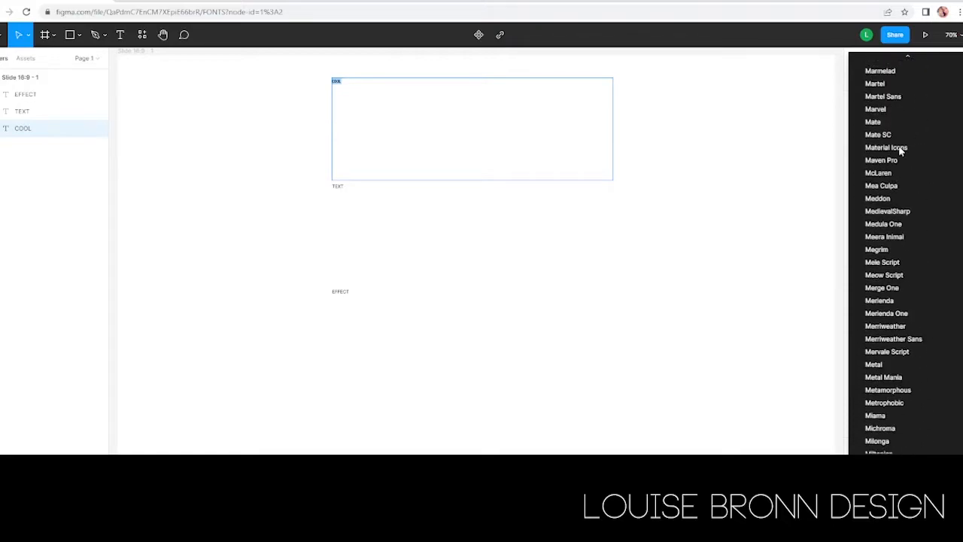
scroll(899, 151, up, 20)
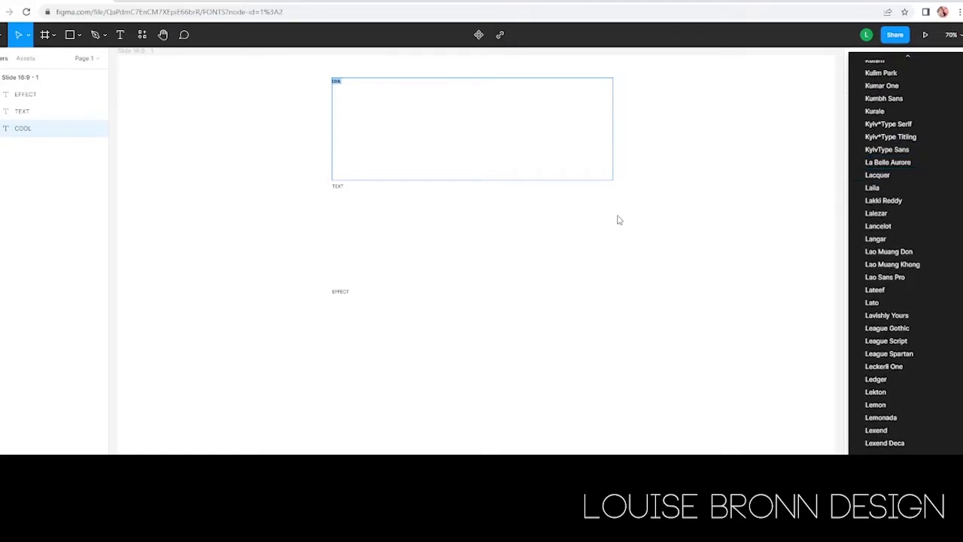
click(525, 146)
Preview several fonts that follow Jockey One on the COOL text, and switch back to Jockey One
click(873, 311)
click(873, 311)
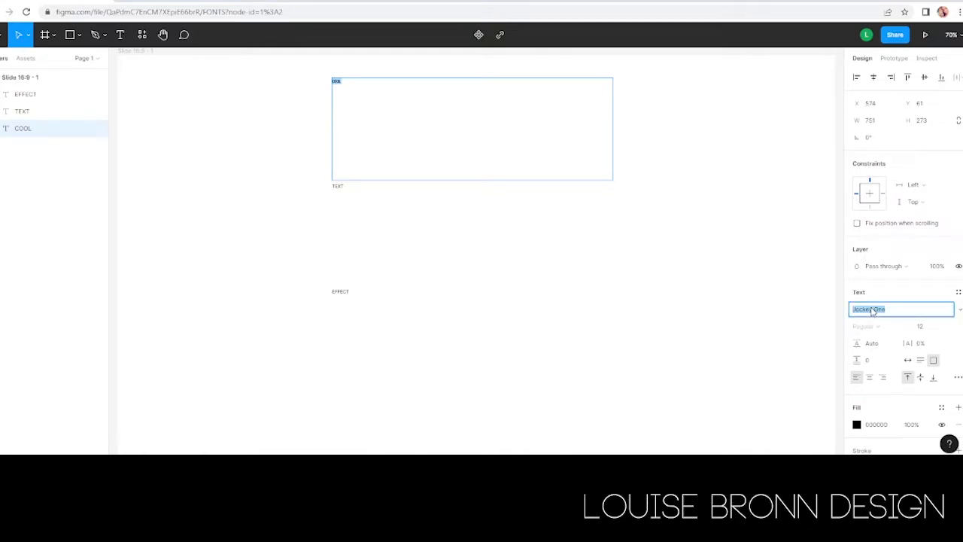
key(Down)
key(Down)
key(Down)
key(Down)
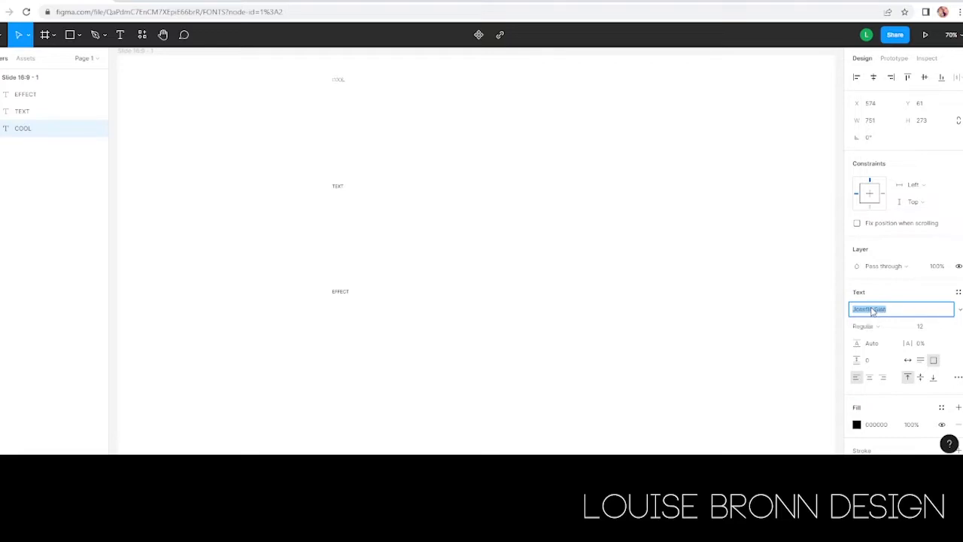
key(Down)
key(Down)
key(Down)
key(Down)
key(Down)
text(Jock)
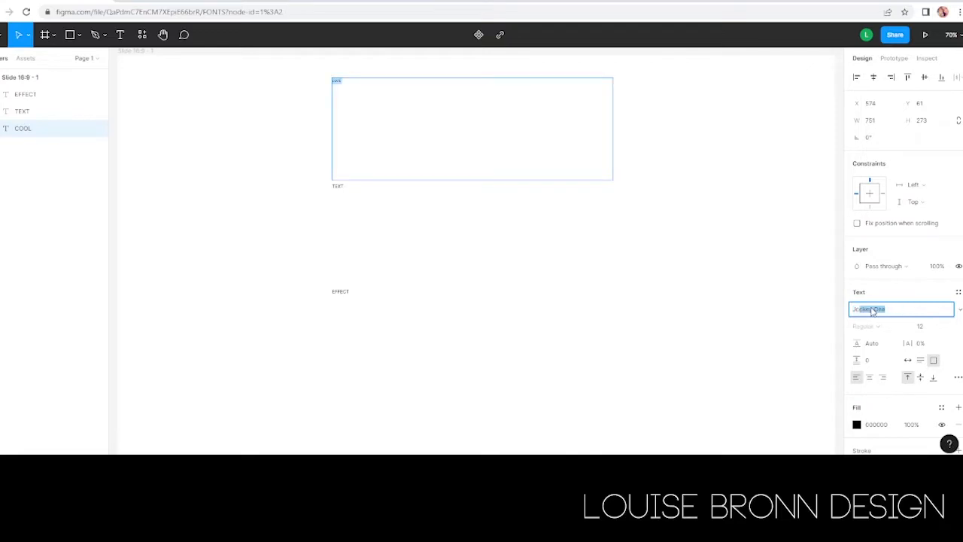
key(Return)
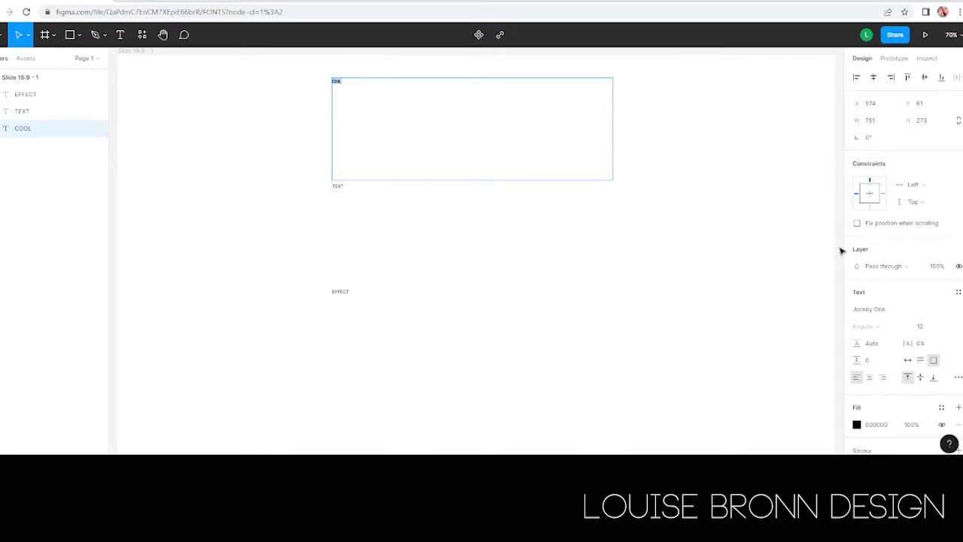
Set the font size of the COOL text to 100
click(926, 331)
text(100)
key(Return)
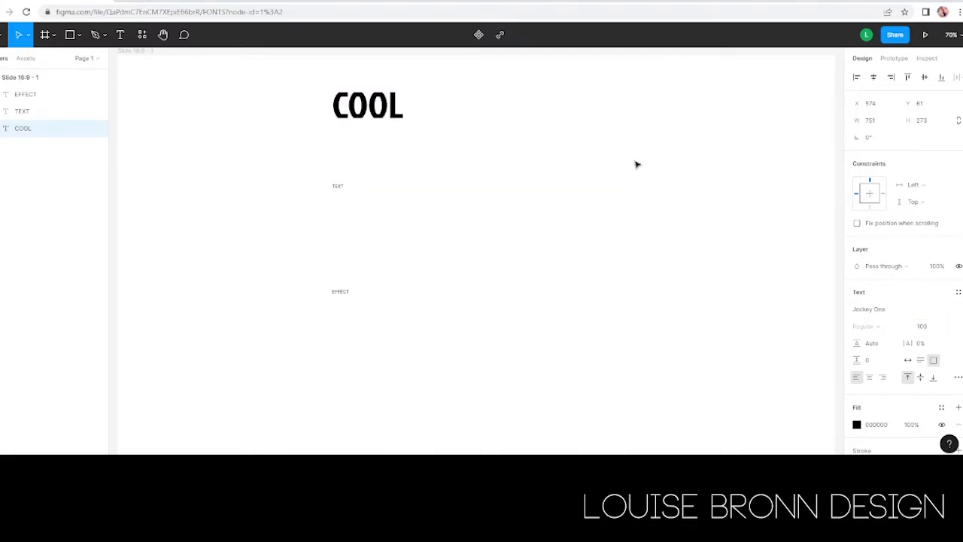
Set the TEXT word to the Jockey One font at size 100
click(415, 209)
double_click(347, 188)
click(890, 315)
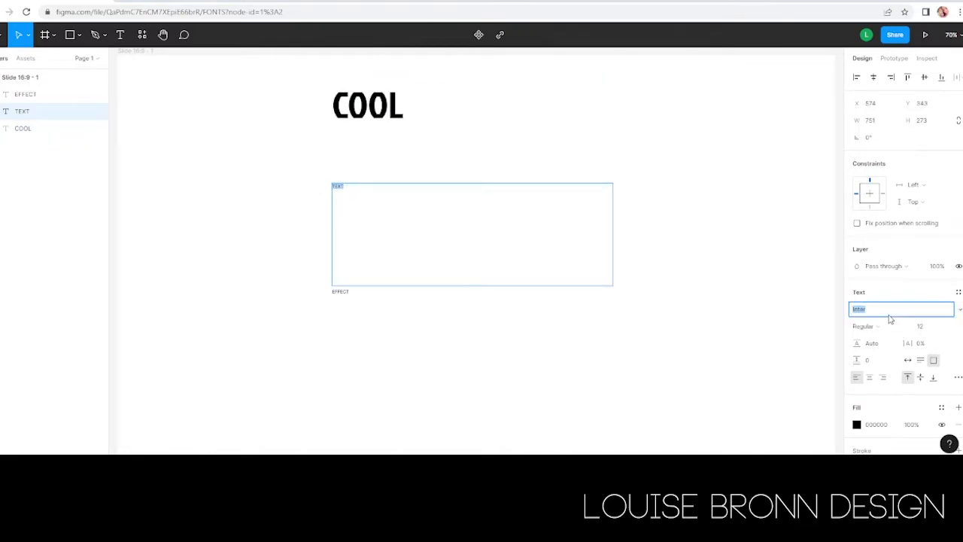
text(Jockey One)
key(Return)
click(928, 329)
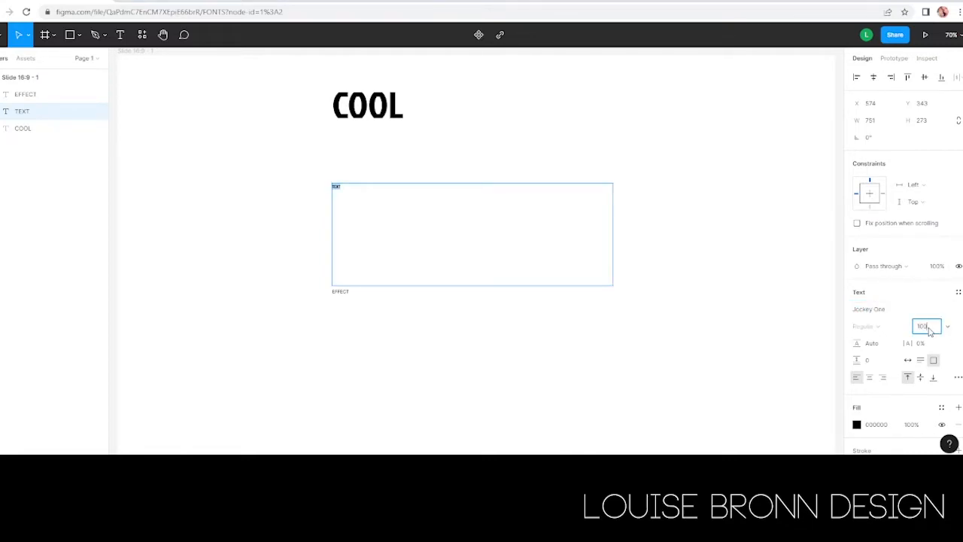
Set the EFFECT word to the Jockey One font at size 100
click(610, 388)
drag(350, 291, 308, 282)
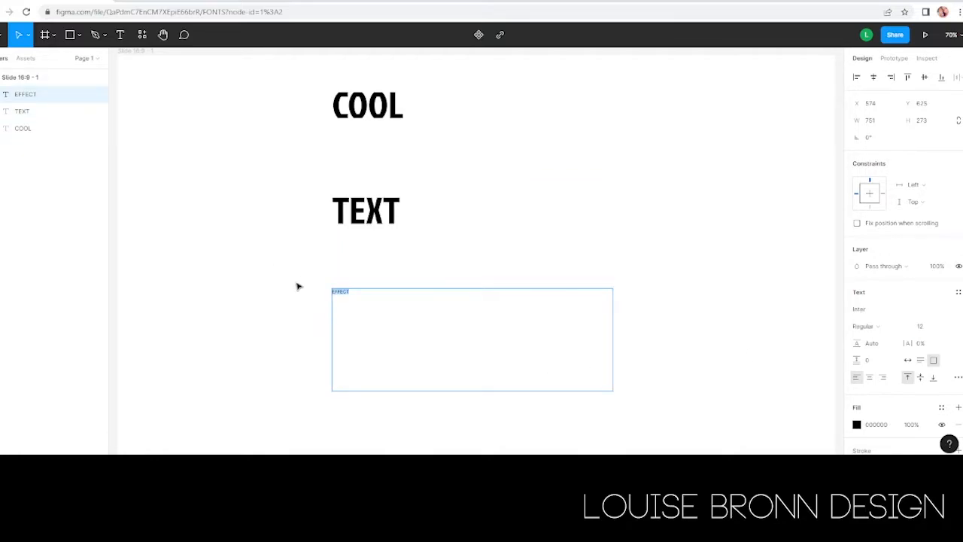
click(872, 310)
text(Jockey One)
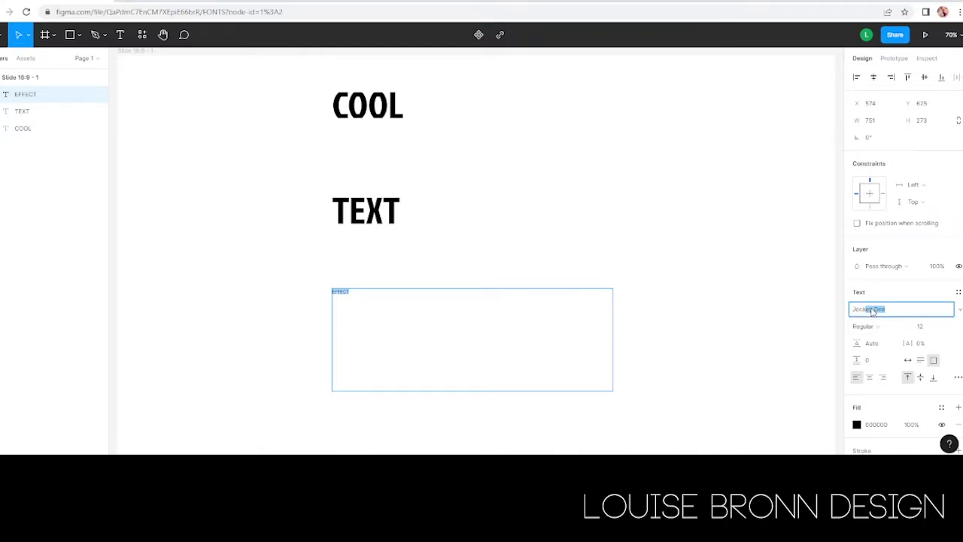
key(Return)
click(924, 327)
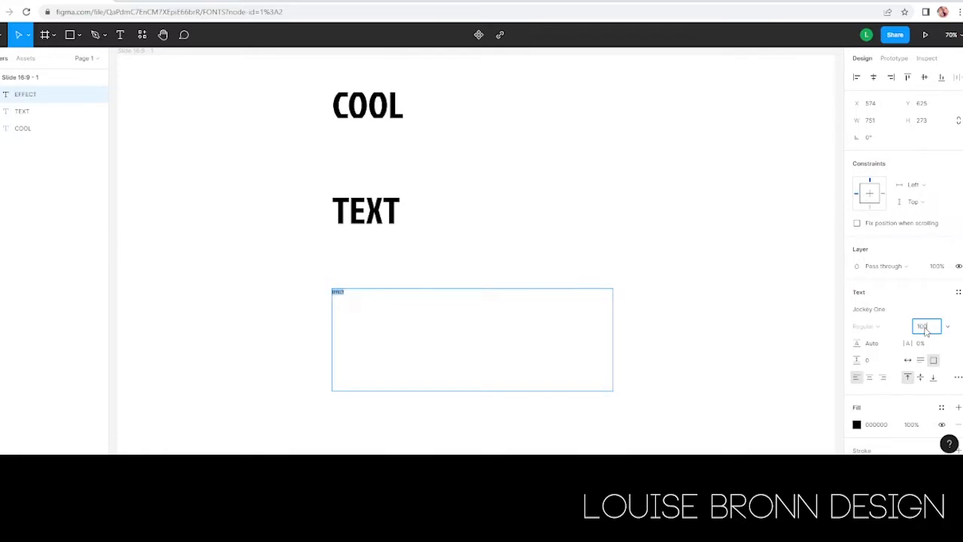
key(Return)
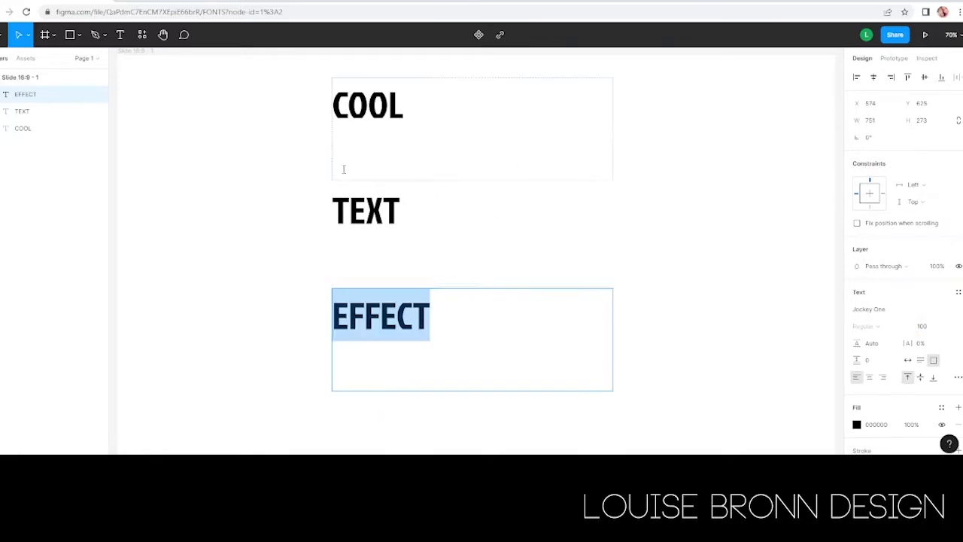
key(Escape)
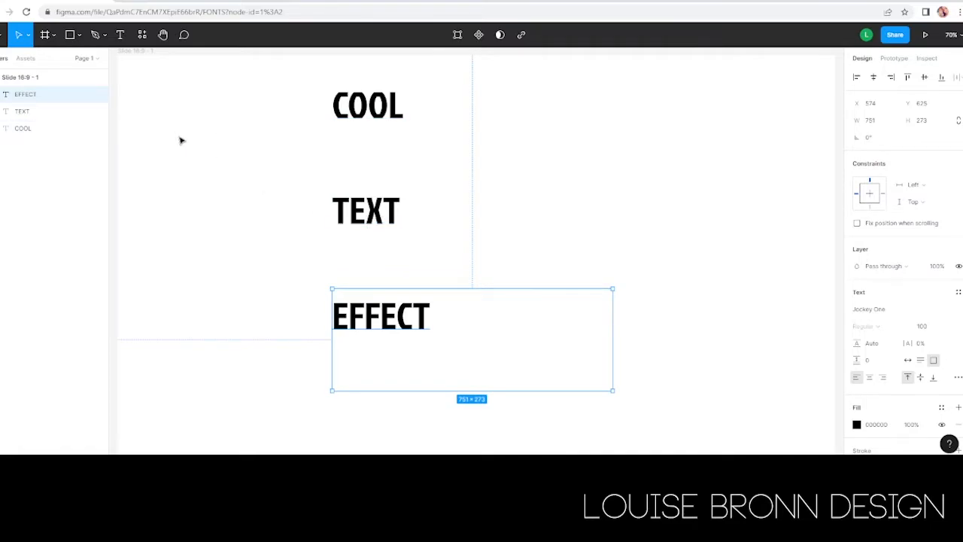
Change the fill of the COOL, TEXT and EFFECT texts together to white, FFFFFF
click(137, 50)
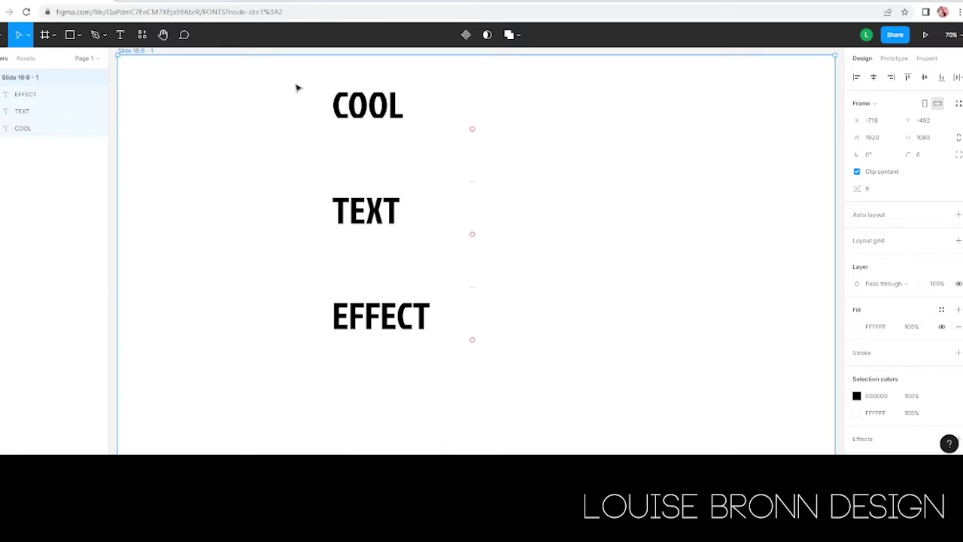
click(366, 110)
shift+click(386, 220)
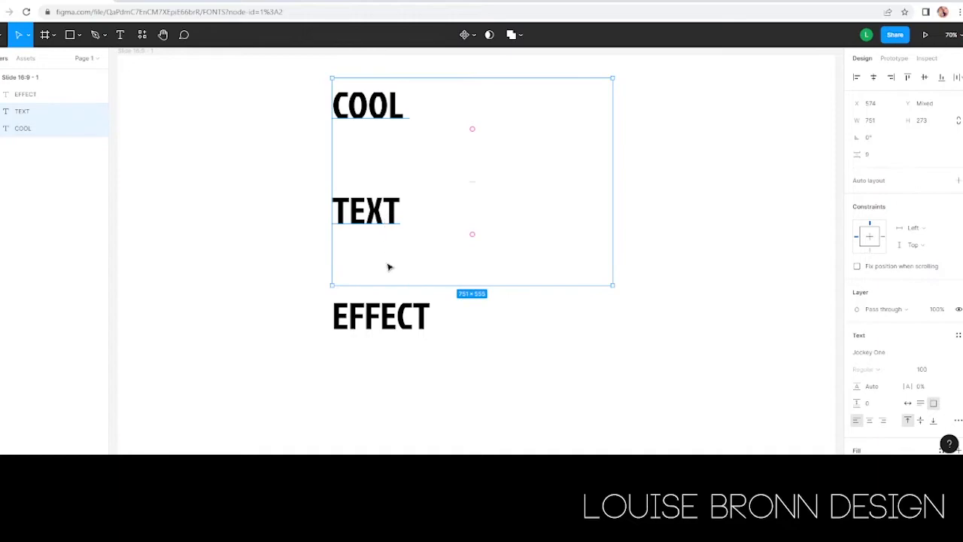
shift+click(398, 318)
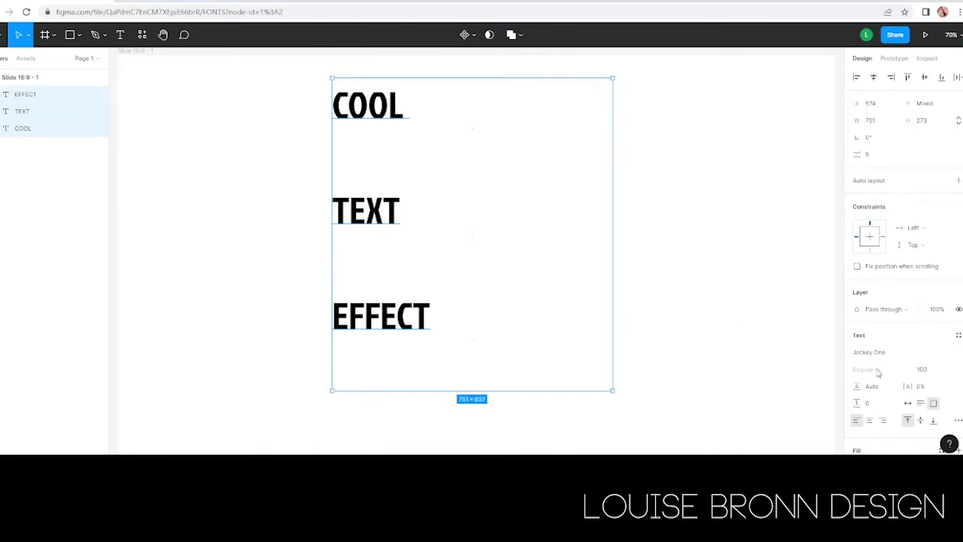
scroll(904, 385, down, 3)
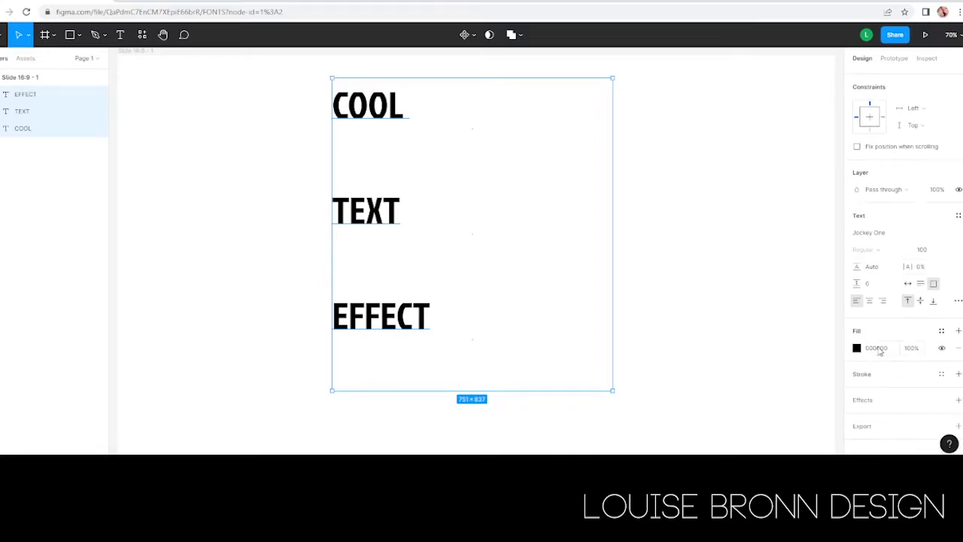
click(856, 349)
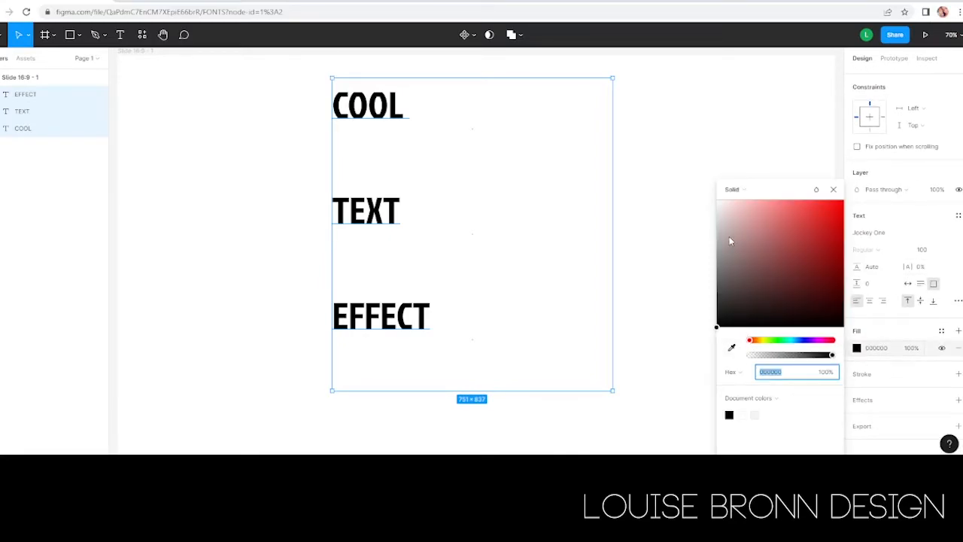
drag(716, 327, 693, 174)
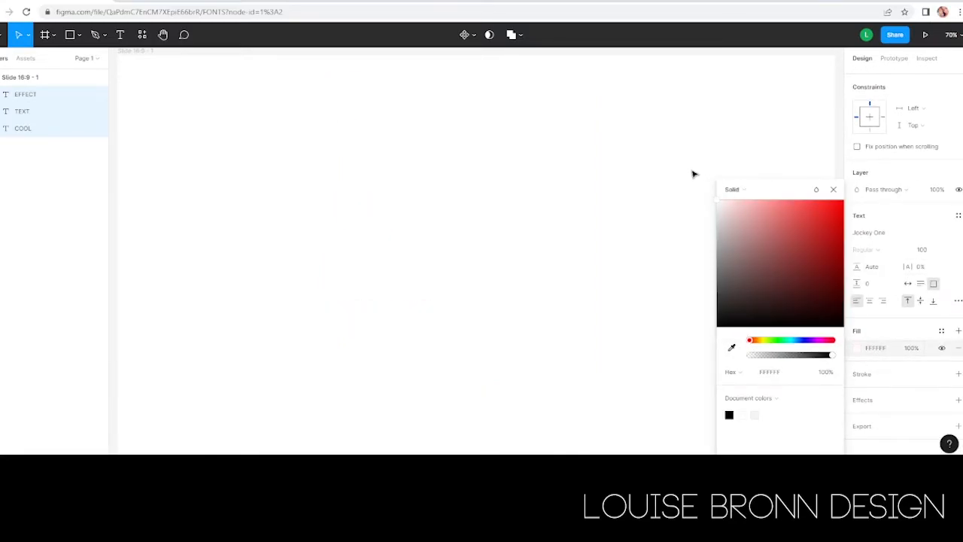
Change the fill of the Slide 16:9 frame to black, 000000
click(833, 189)
click(168, 88)
scroll(160, 125, up, 2)
click(140, 89)
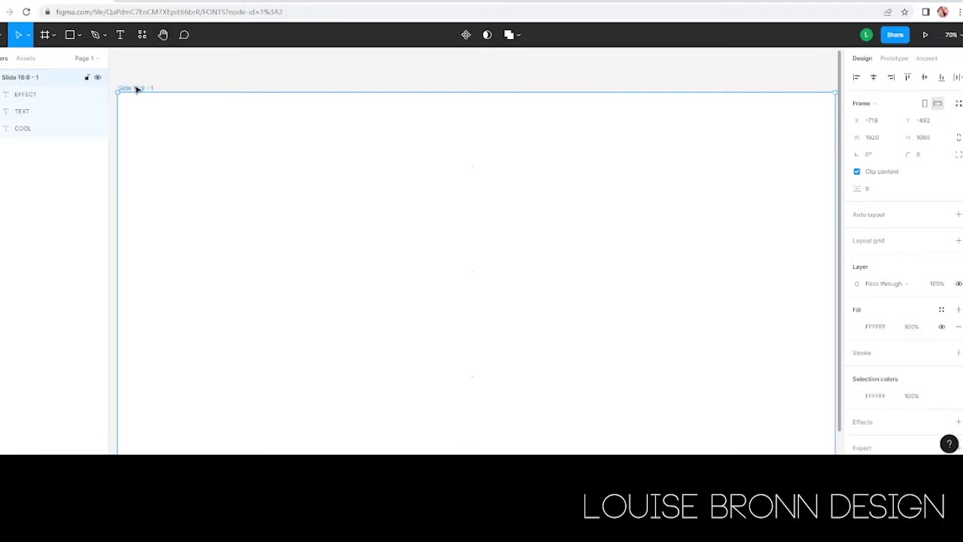
scroll(892, 340, down, 1)
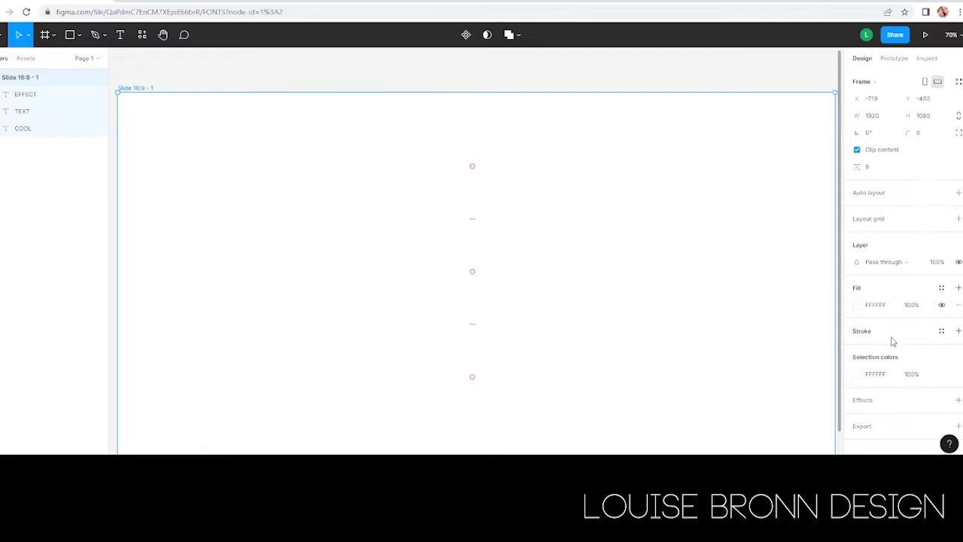
click(856, 304)
click(719, 324)
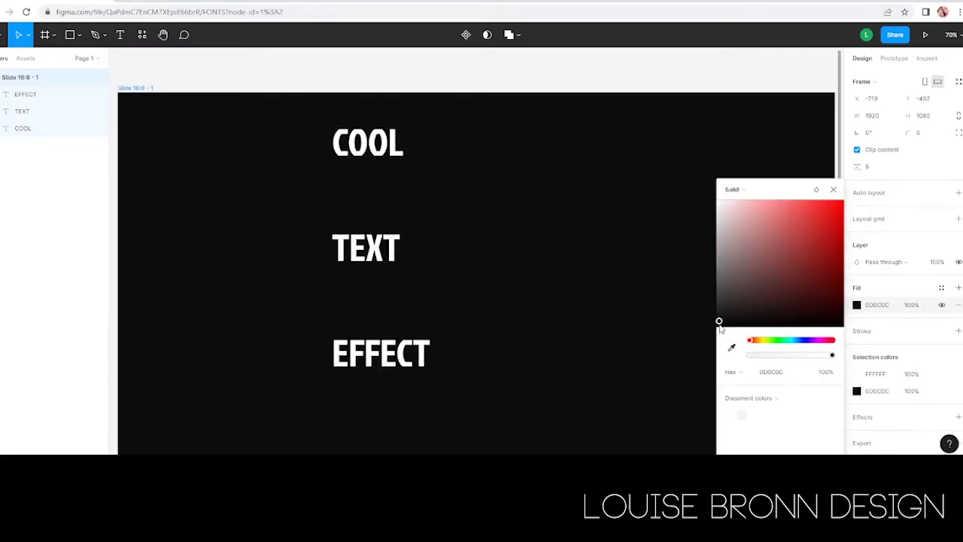
drag(719, 325, 715, 330)
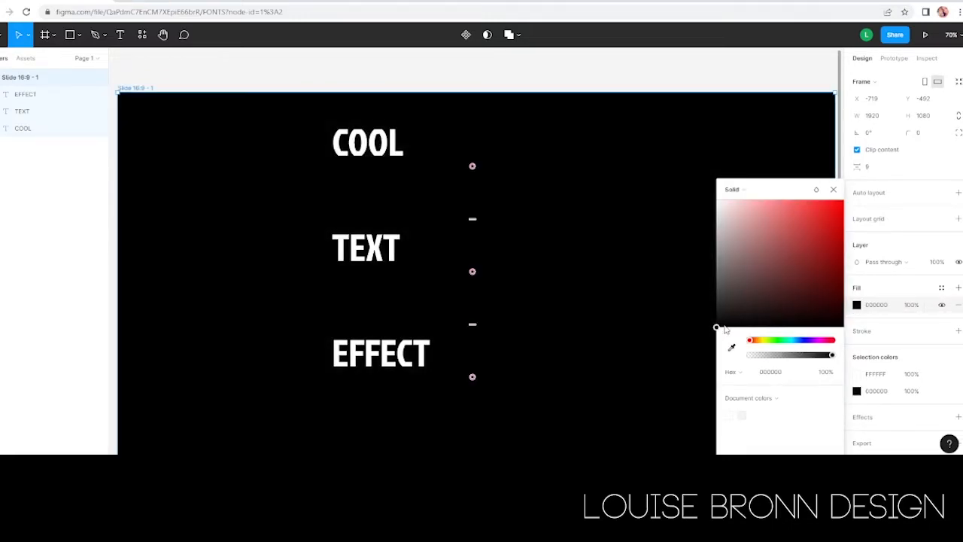
click(833, 190)
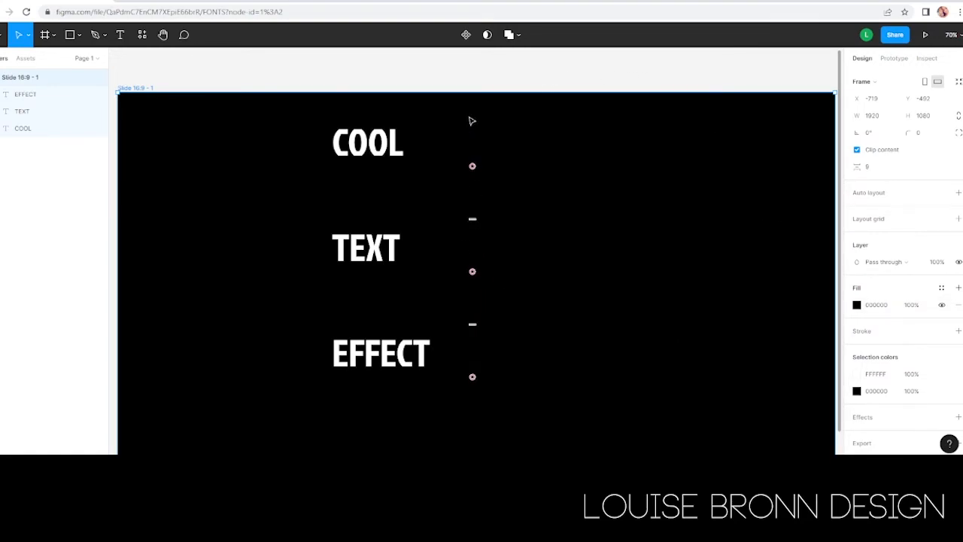
Set the font size of the COOL text to 200
scroll(511, 180, down, 2)
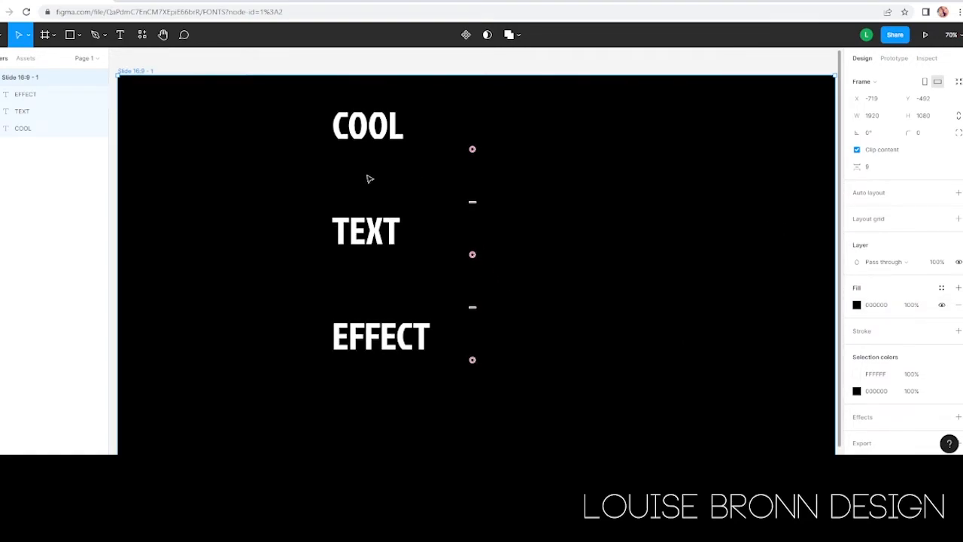
click(376, 132)
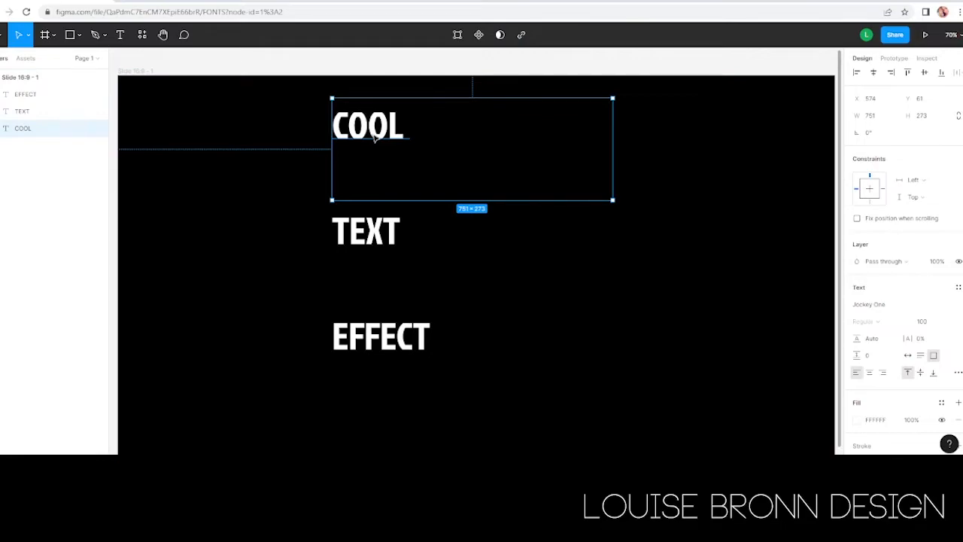
double_click(393, 134)
click(925, 323)
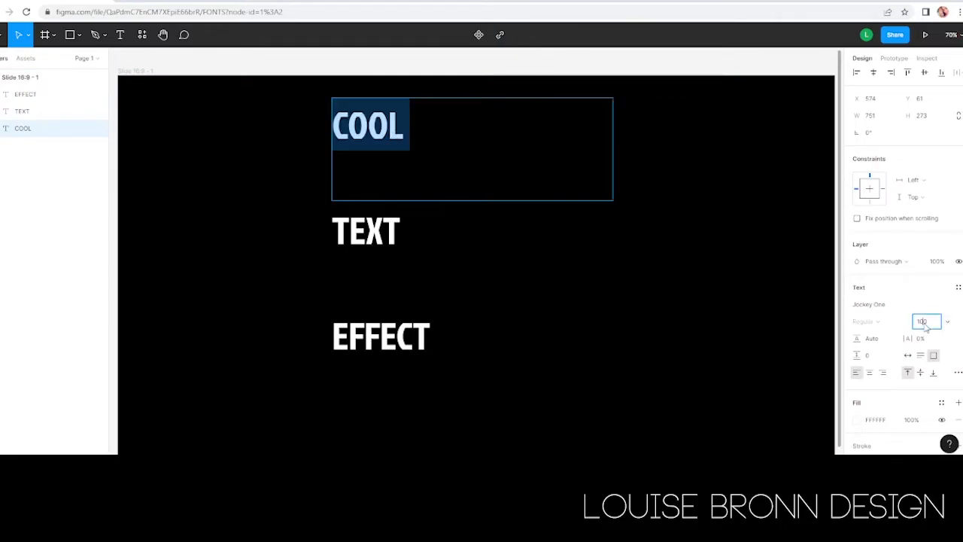
key(Return)
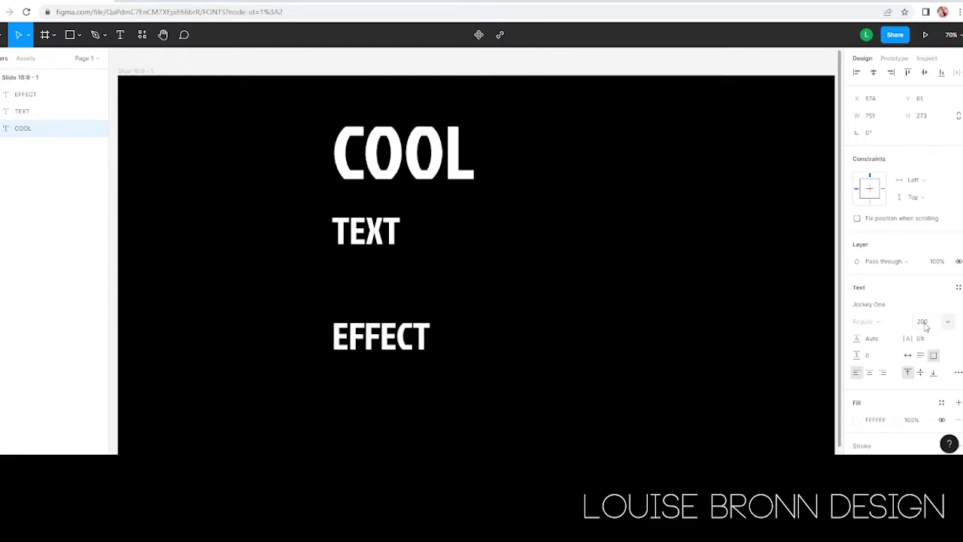
Set the font size of the TEXT word to 200
click(399, 231)
key(ctrl+a)
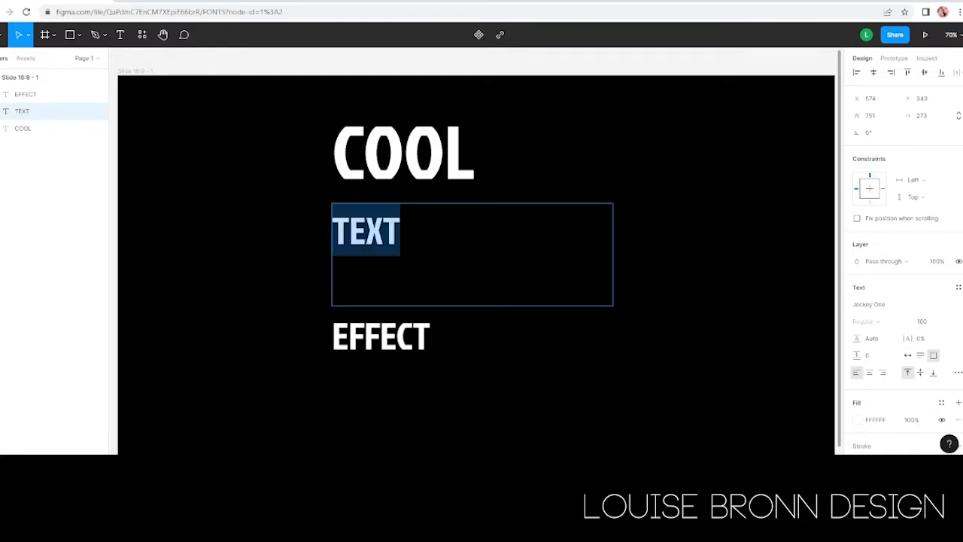
click(927, 322)
text(200)
key(Return)
Set the font size of the EFFECT word to 200
double_click(399, 335)
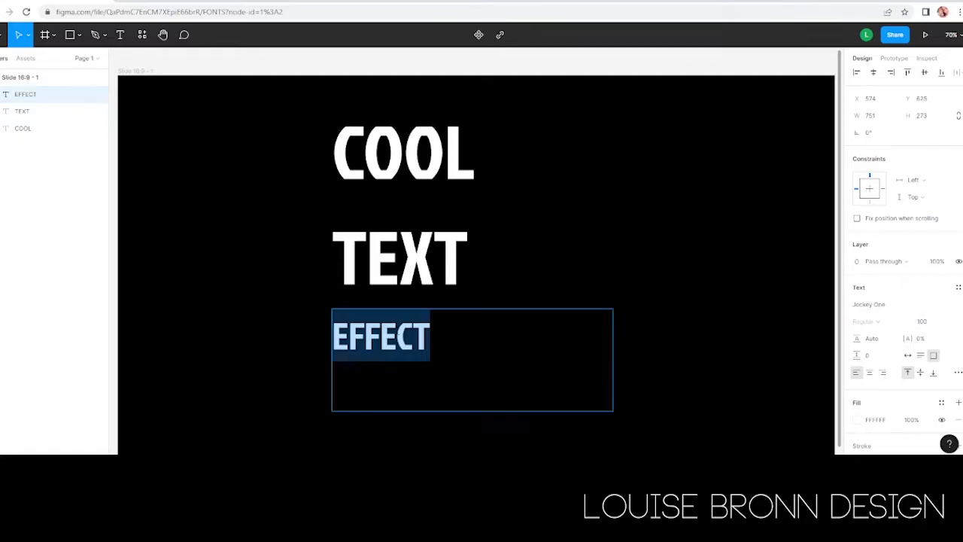
click(930, 322)
key(Return)
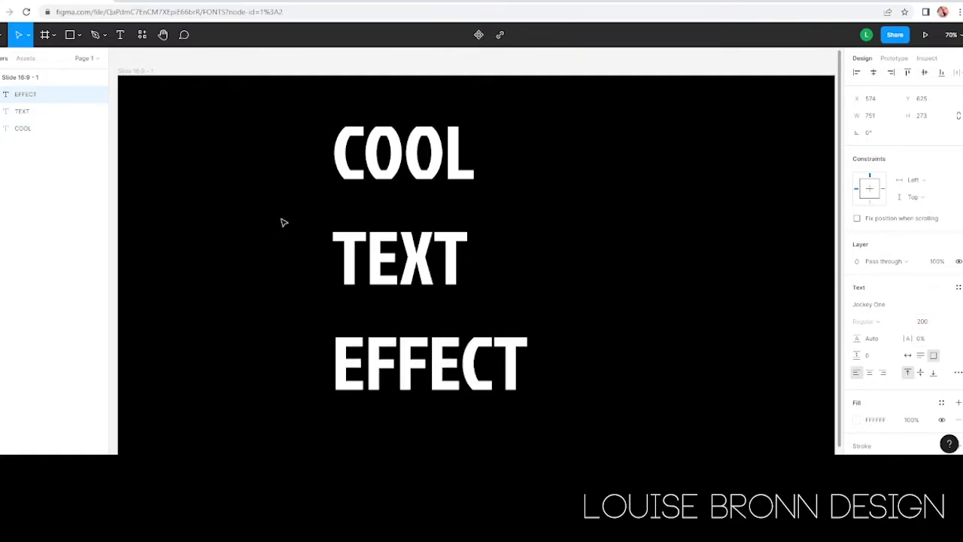
Shrink the COOL text box to fit the word and move it sideways toward the centre of the slide
click(404, 153)
key(Escape)
drag(612, 200, 476, 181)
mouse_move(393, 98)
mouse_down()
mouse_move(392, 112)
mouse_move(397, 97)
mouse_up()
drag(420, 157, 468, 155)
Shrink the TEXT box to about 376 × 220 and place the word directly beneath COOL
click(398, 256)
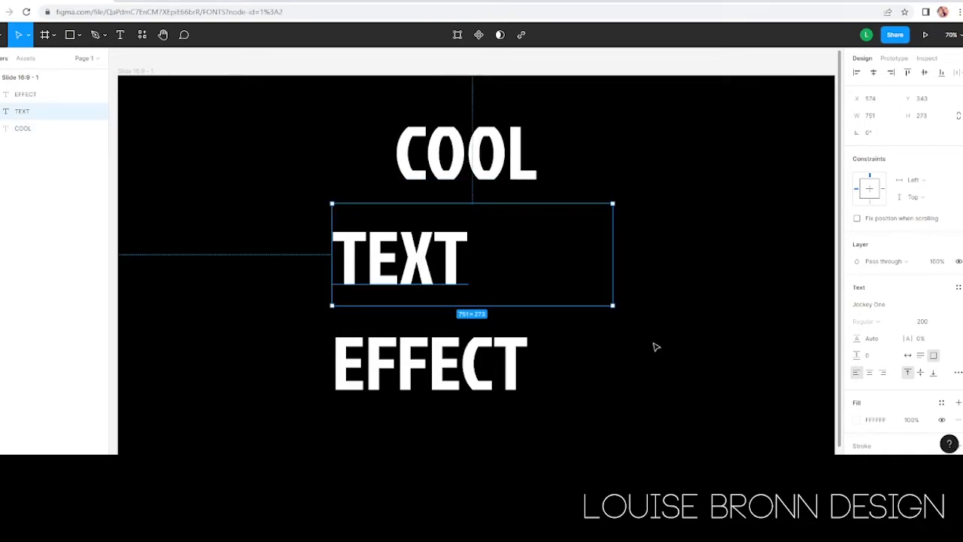
drag(610, 303, 466, 286)
drag(386, 257, 453, 207)
Shrink the EFFECT text box to about 528 × 236 and place the word directly beneath TEXT
click(415, 355)
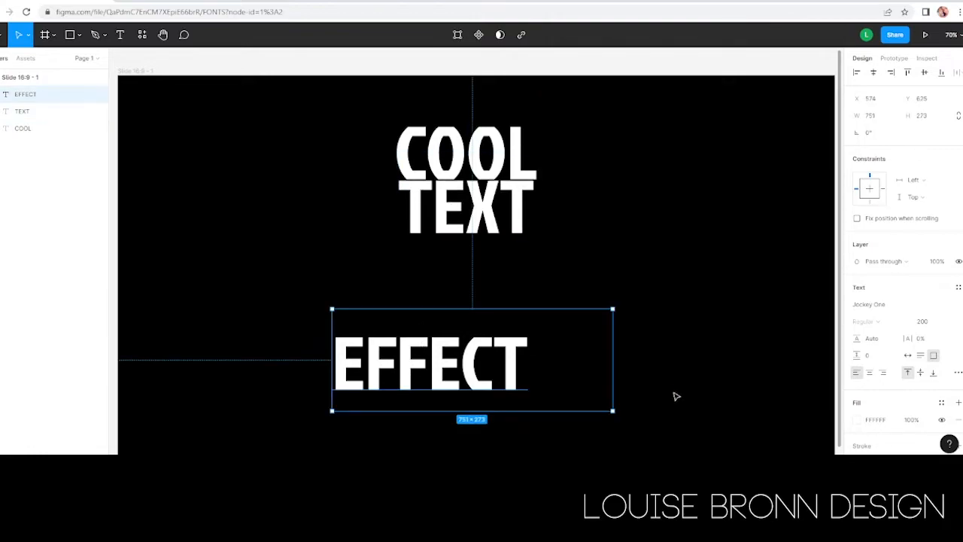
drag(611, 410, 530, 395)
drag(437, 350, 487, 249)
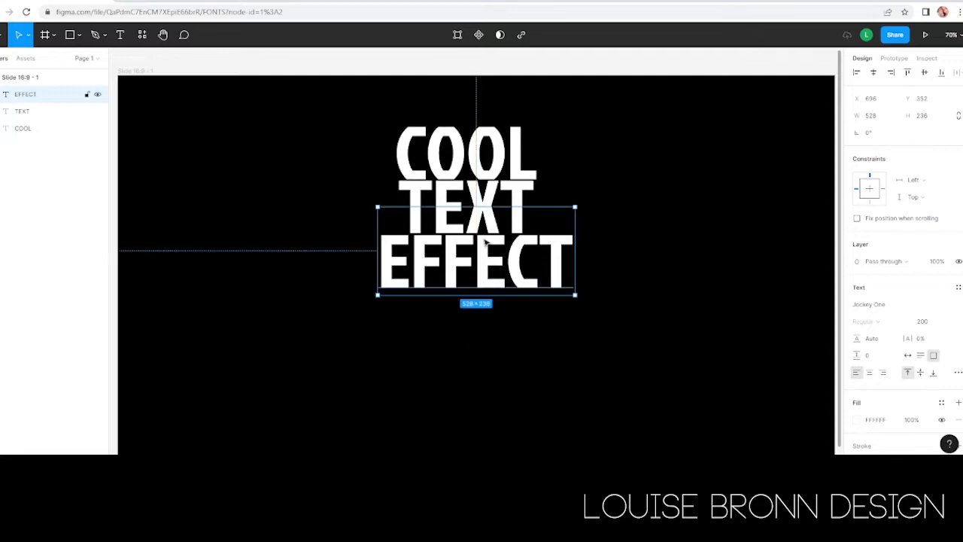
Shift TEXT and COOL sideways so both words are centred above EFFECT
click(495, 200)
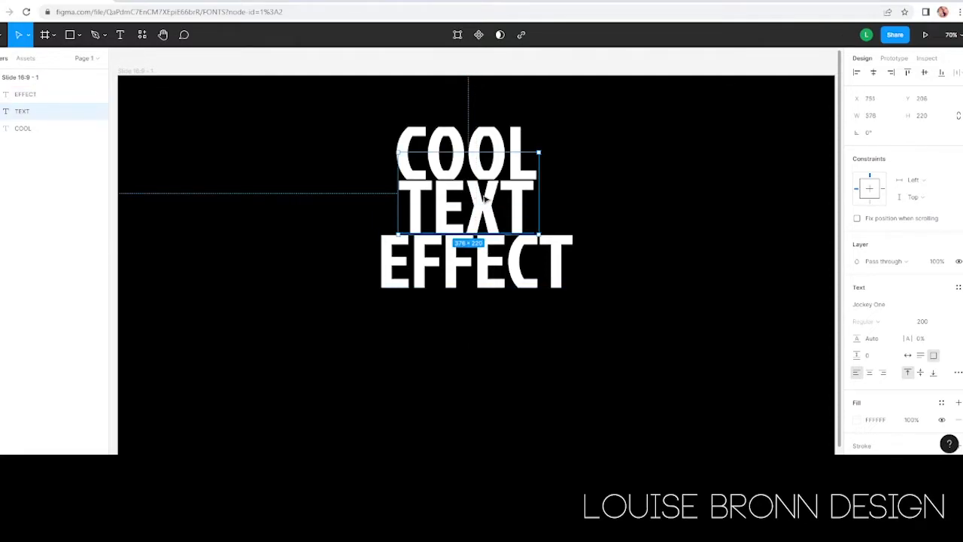
mouse_move(486, 197)
mouse_down()
mouse_move(482, 171)
mouse_move(489, 167)
mouse_move(481, 167)
mouse_move(499, 197)
mouse_up()
click(486, 218)
click(490, 197)
click(437, 331)
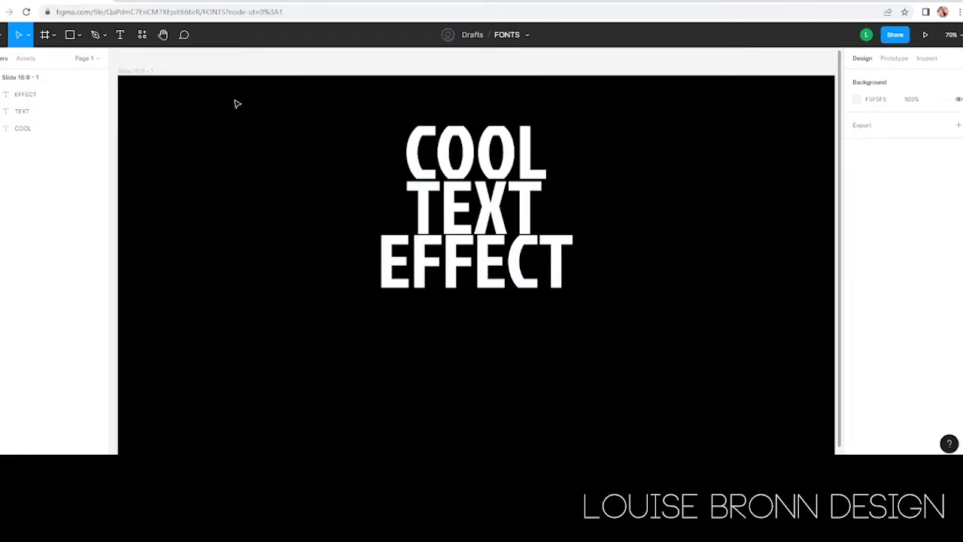
Reorder the text layers so COOL is on top, TEXT in the middle and EFFECT at the bottom
click(71, 35)
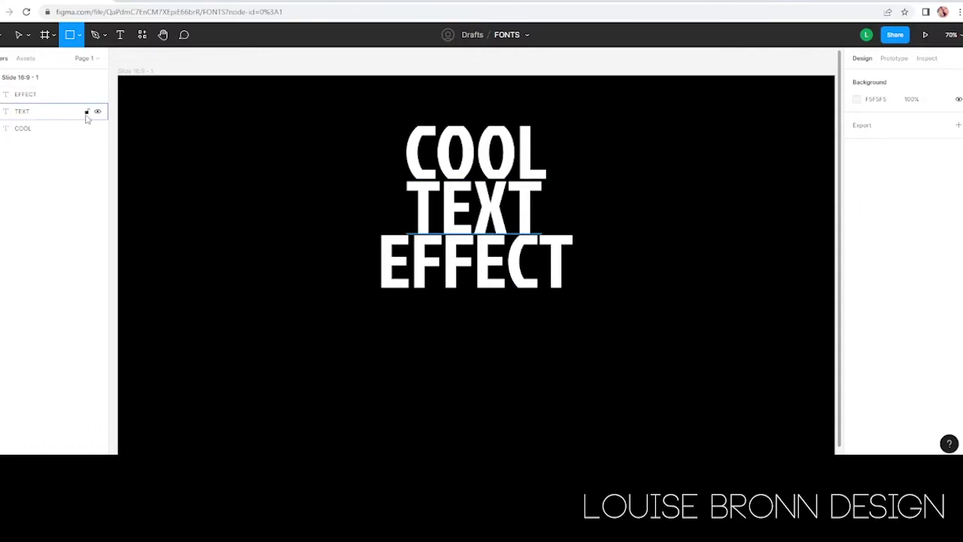
drag(24, 136, 34, 92)
click(26, 133)
drag(25, 134, 32, 110)
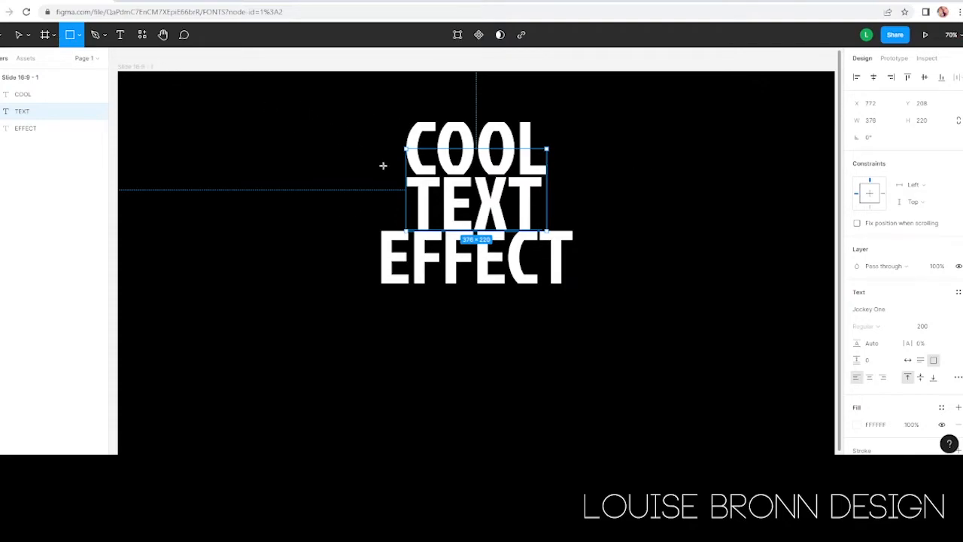
Draw a rectangle about 378 × 51 over the upper part of TEXT and switch its fill to a linear gradient
mouse_move(404, 177)
mouse_down()
mouse_move(421, 195)
mouse_move(547, 199)
mouse_up()
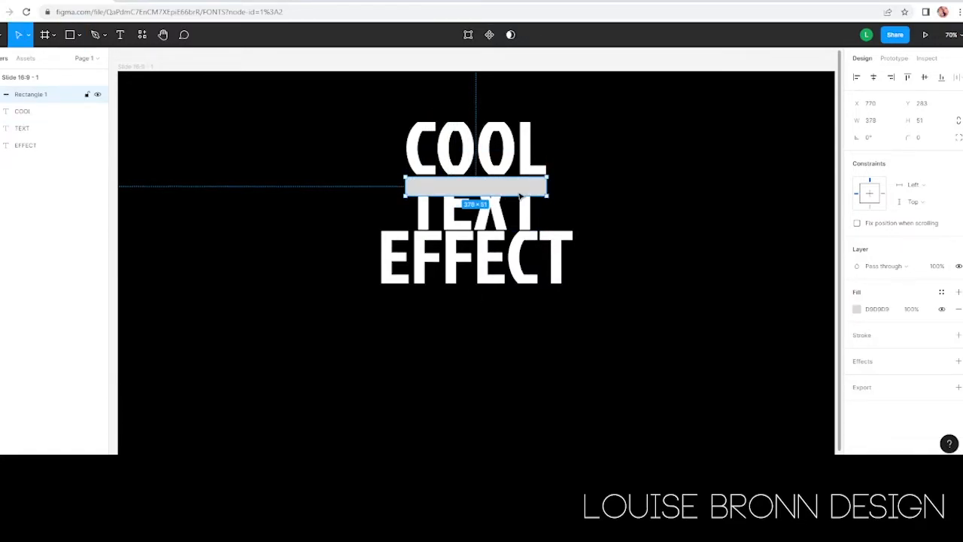
click(855, 309)
click(749, 190)
click(752, 202)
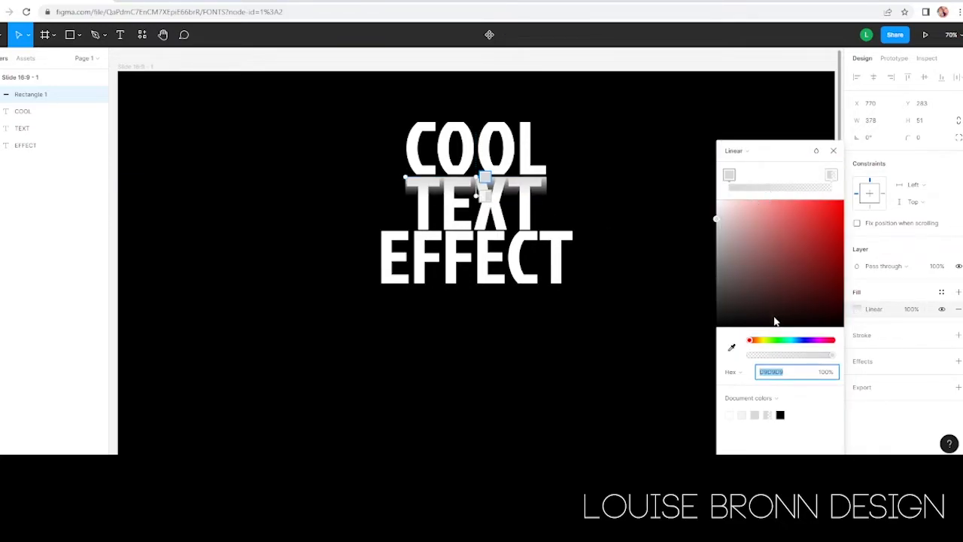
Set the rectangle's gradient to run from opaque black 000000 to 030303 at 0% opacity
drag(719, 223, 715, 336)
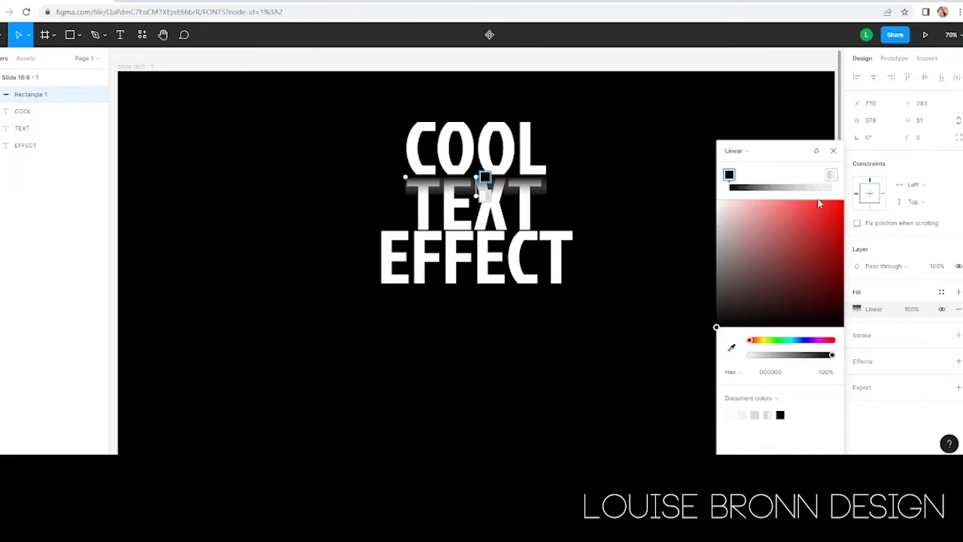
click(831, 175)
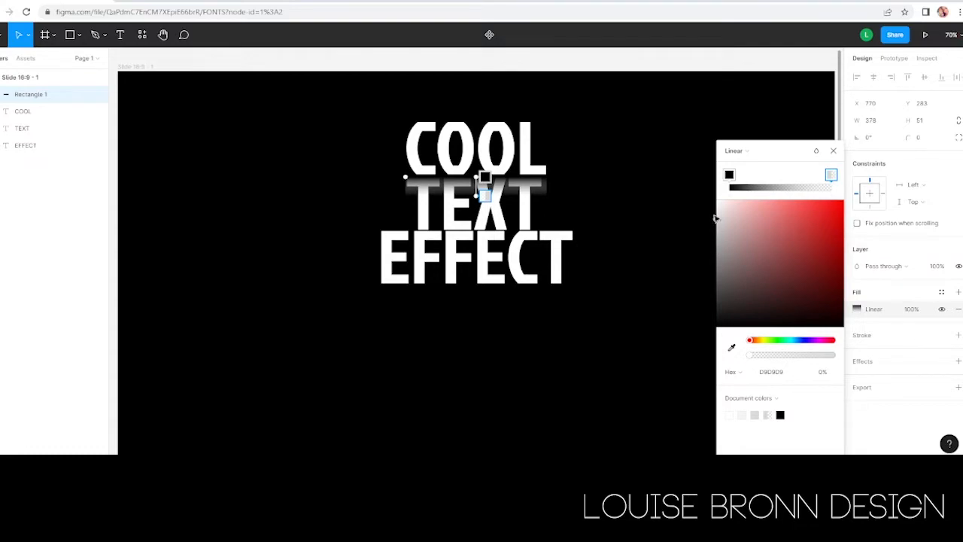
drag(717, 220, 705, 333)
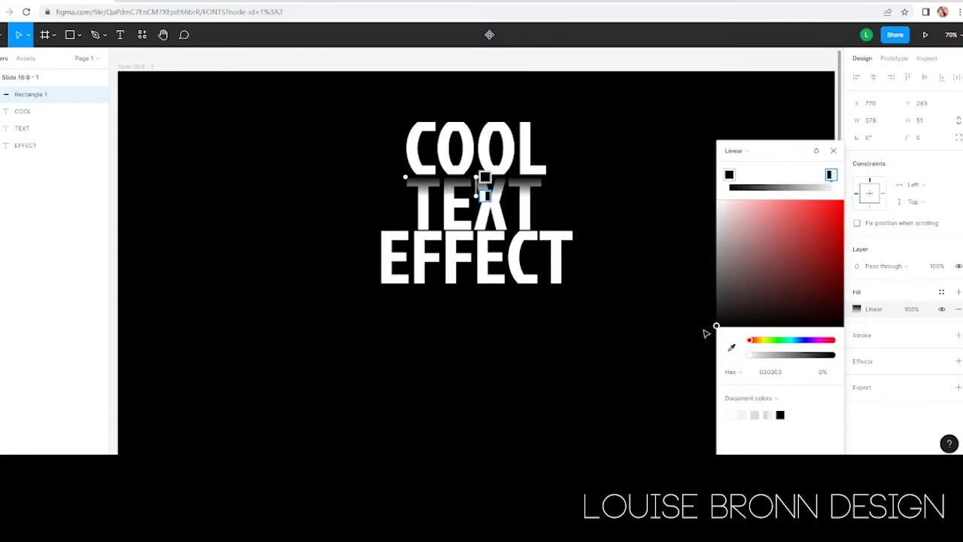
click(833, 152)
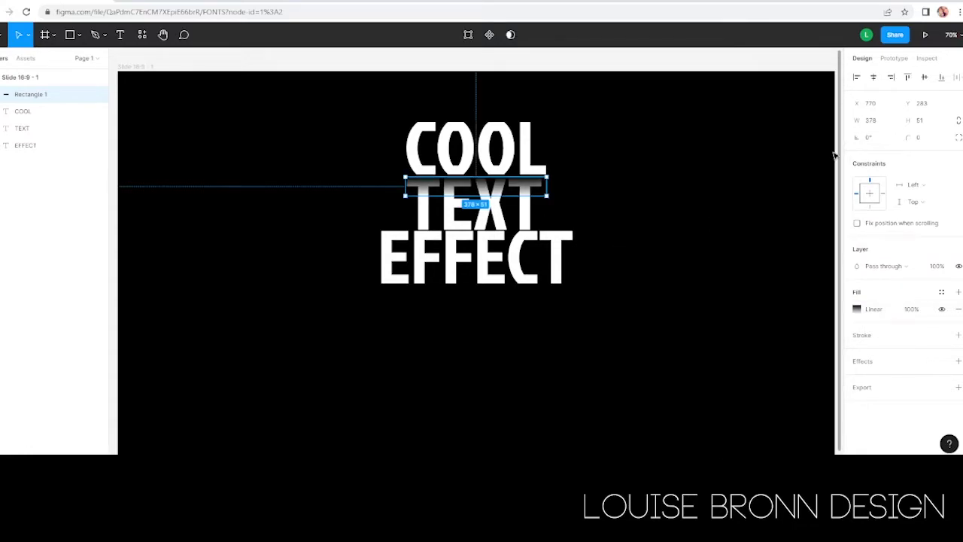
Move the gradient rectangle on TEXT up slightly, to Y 277, against the base of COOL
click(619, 208)
drag(485, 194, 489, 219)
click(629, 143)
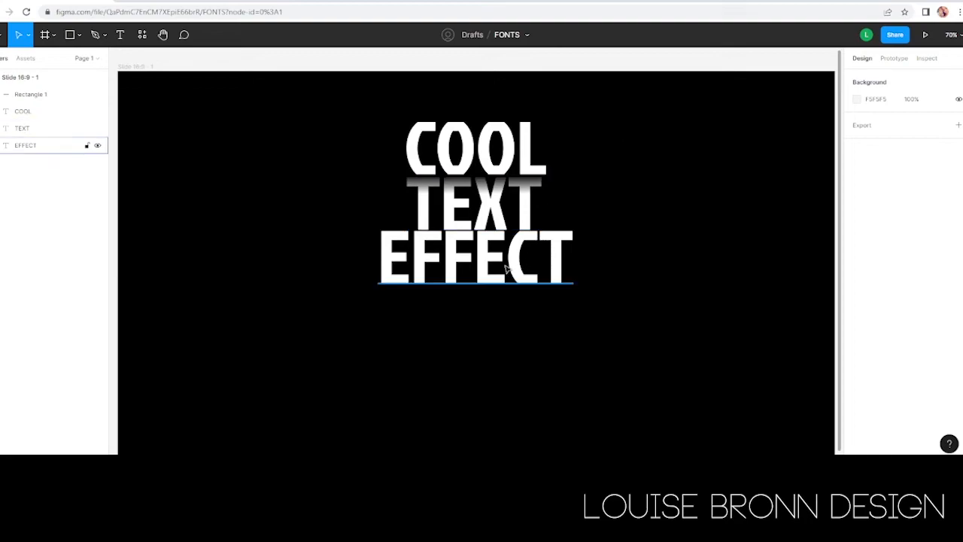
Duplicate the gradient rectangle onto the upper part of EFFECT and widen the copy to about 514
click(496, 187)
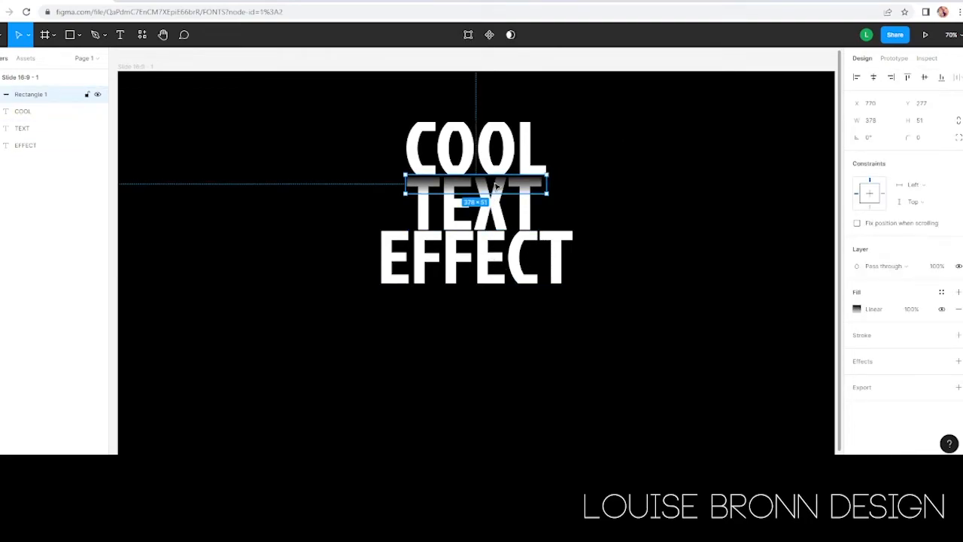
drag(496, 186, 491, 242)
drag(398, 237, 381, 238)
drag(546, 242, 572, 238)
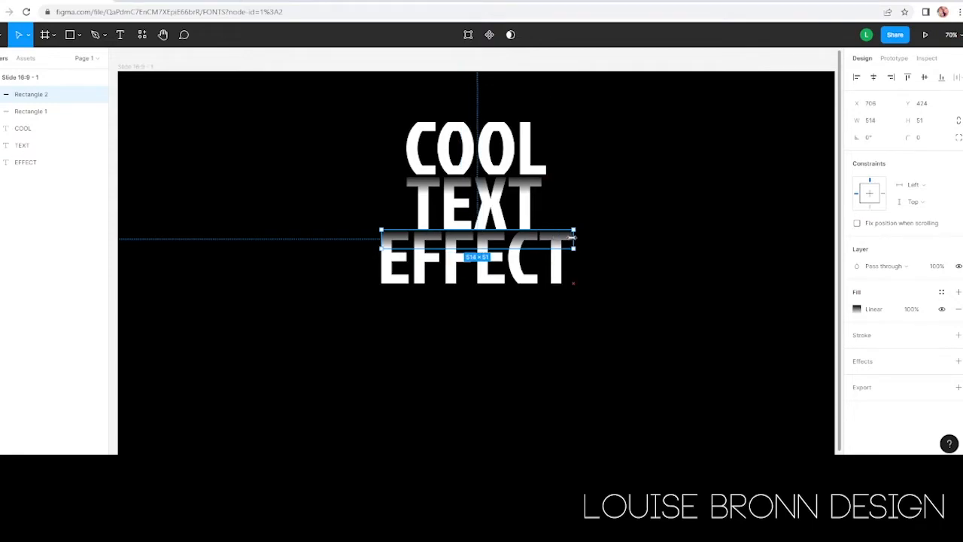
click(615, 246)
Extend the left edge of the gradient rectangle on EFFECT to make it about 524 wide
click(383, 240)
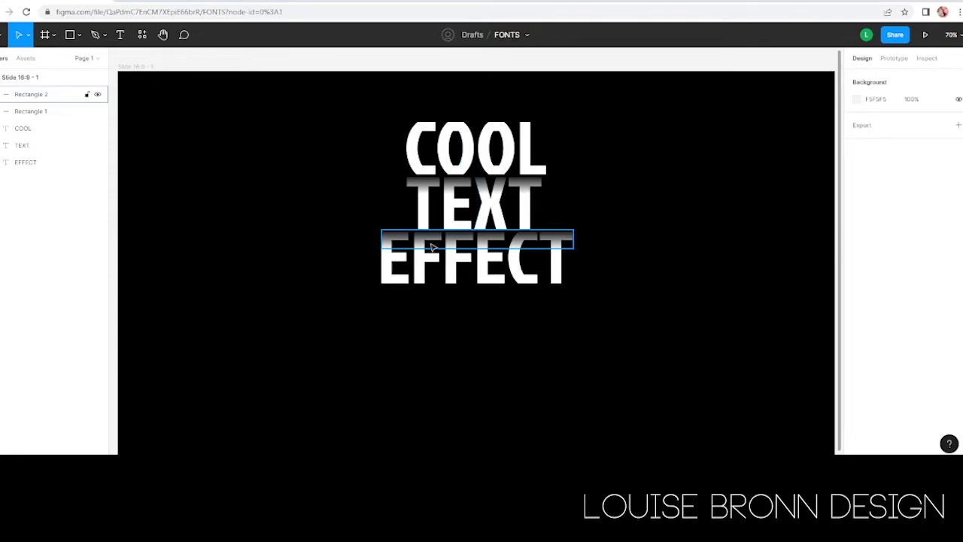
double_click(383, 239)
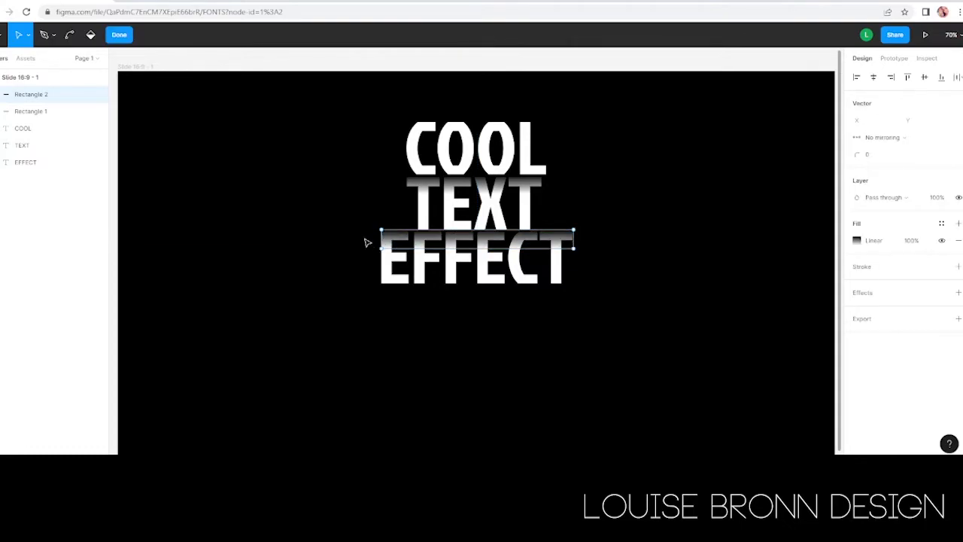
click(117, 35)
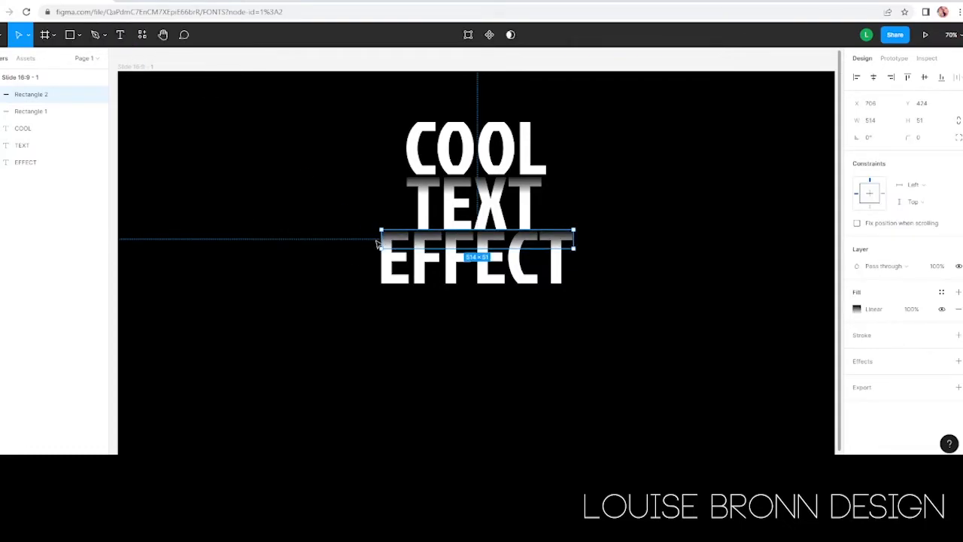
drag(378, 239, 378, 239)
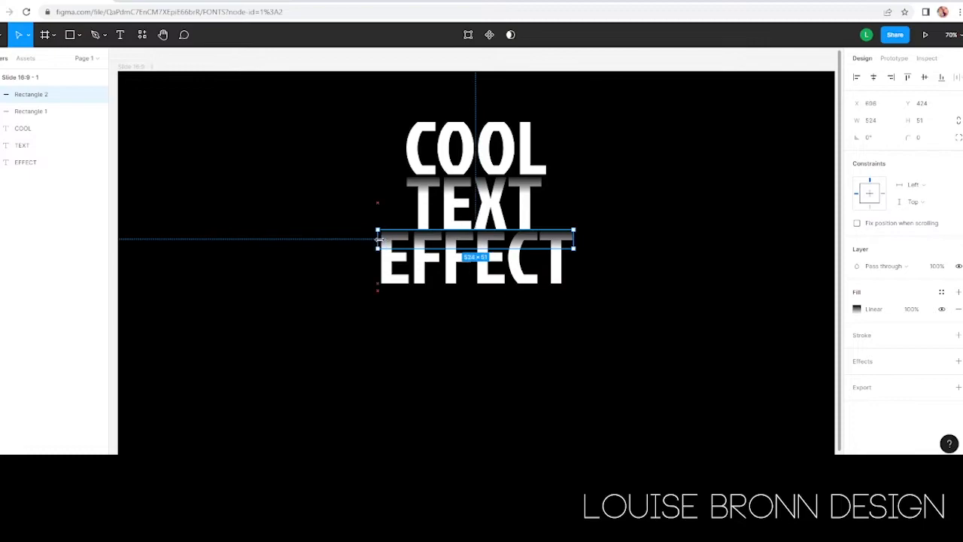
click(361, 252)
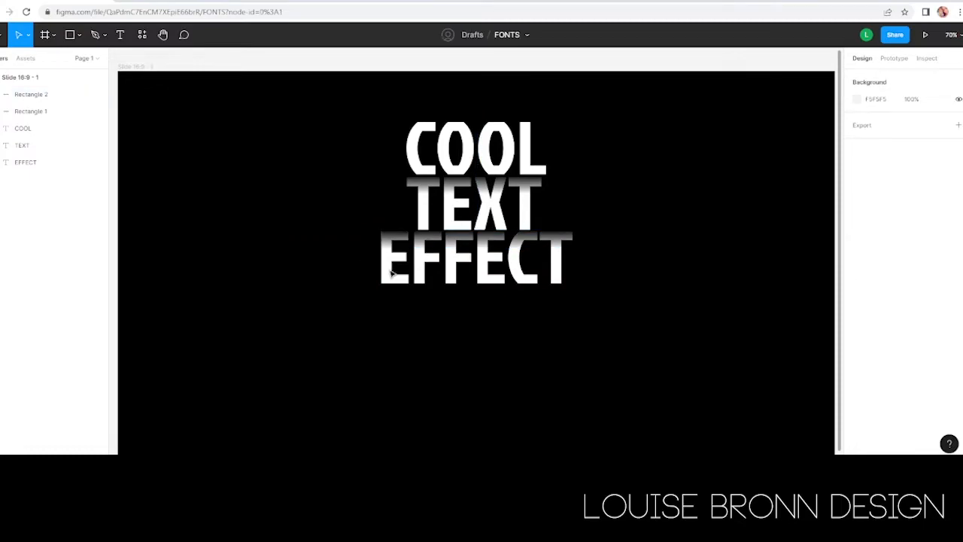
Recolor the COOL, TEXT and EFFECT text layers together to turquoise 0CFCD1
click(546, 278)
shift+click(516, 218)
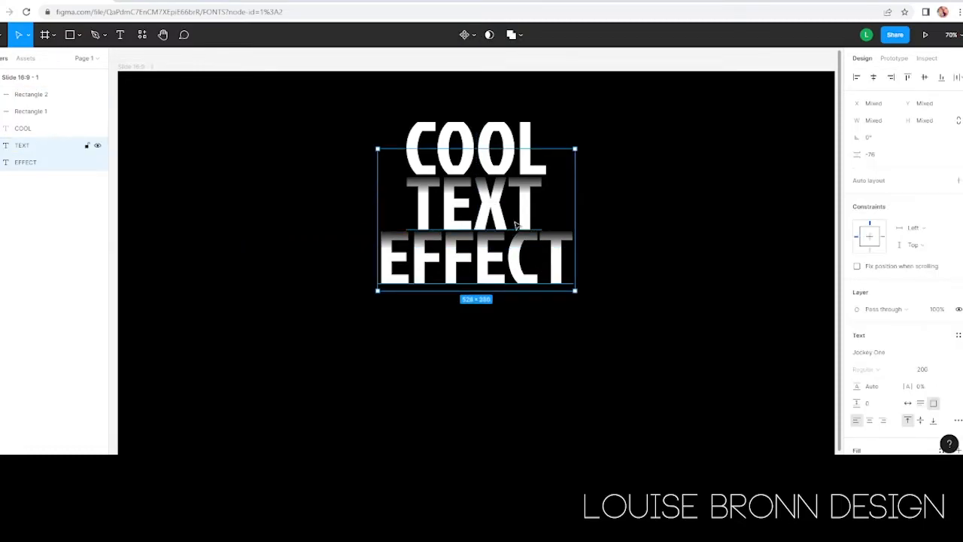
shift+click(526, 139)
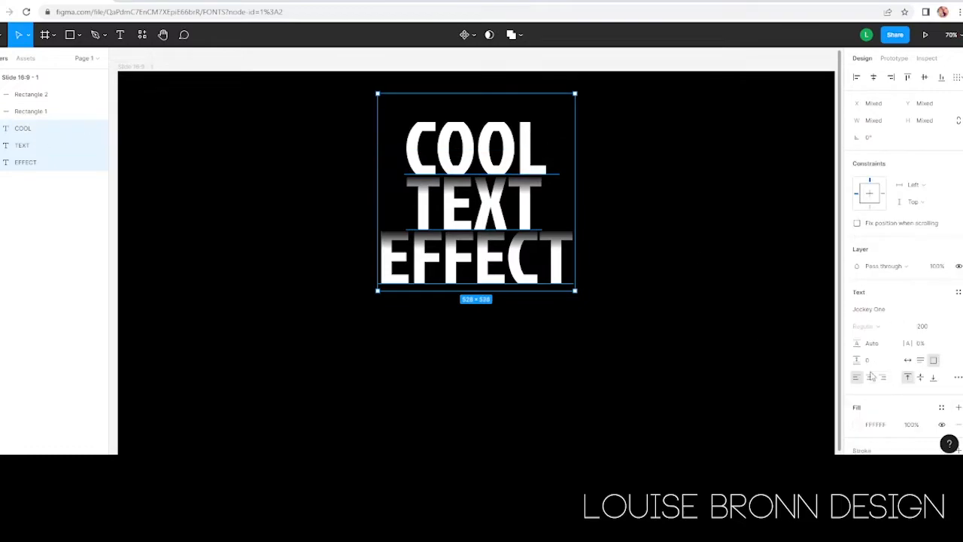
click(857, 425)
mouse_move(779, 343)
mouse_down()
mouse_move(768, 342)
mouse_move(791, 345)
mouse_up()
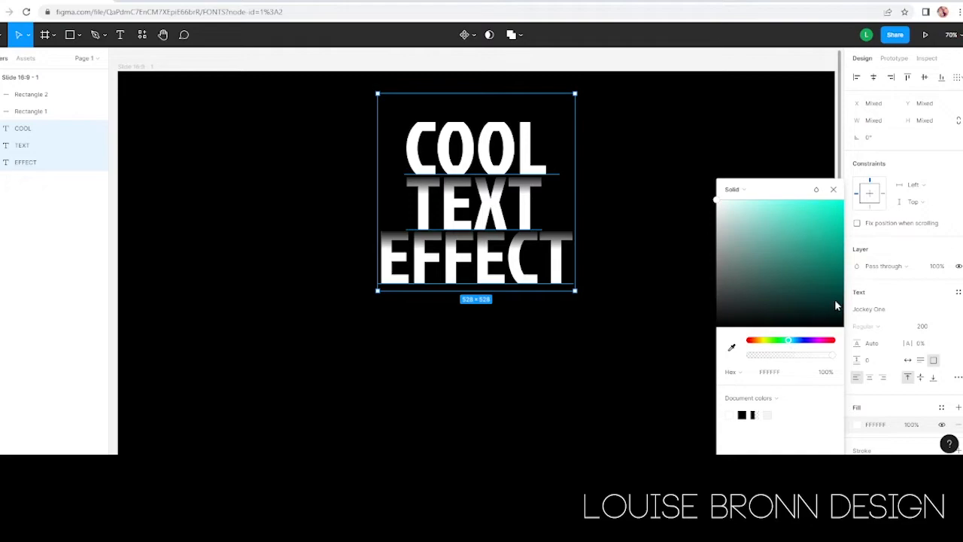
click(836, 279)
drag(836, 281, 838, 204)
click(833, 189)
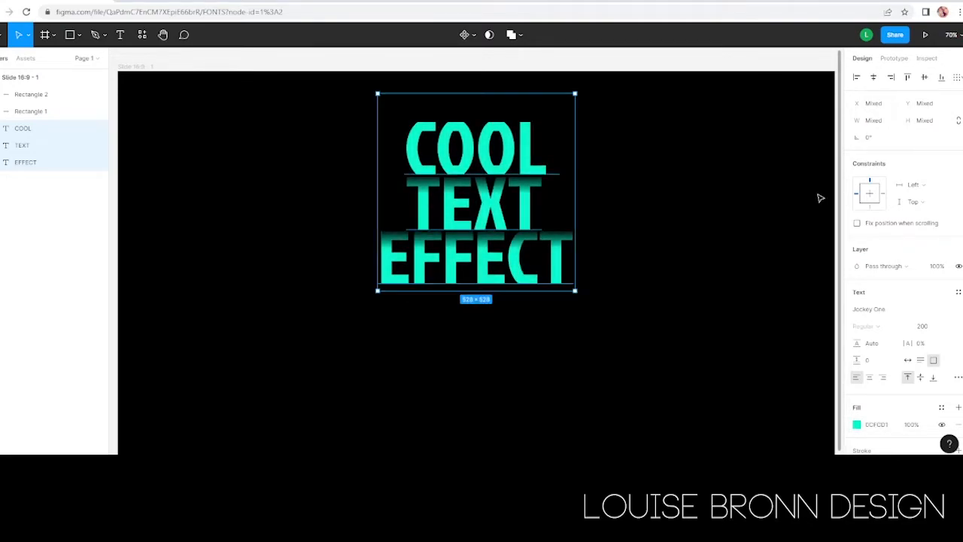
click(335, 111)
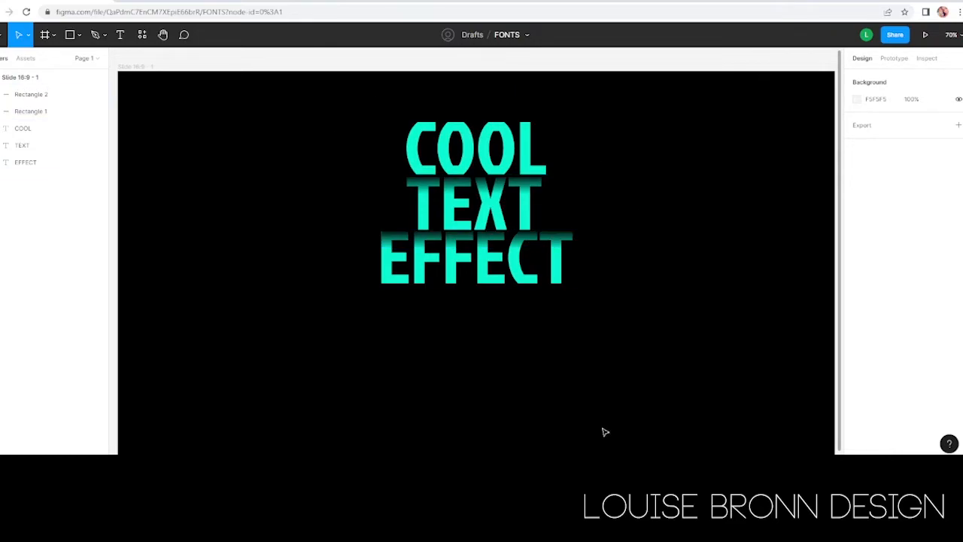
Extend the left edge of the gradient rectangle over EFFECT so the rectangle is 524 wide
click(402, 240)
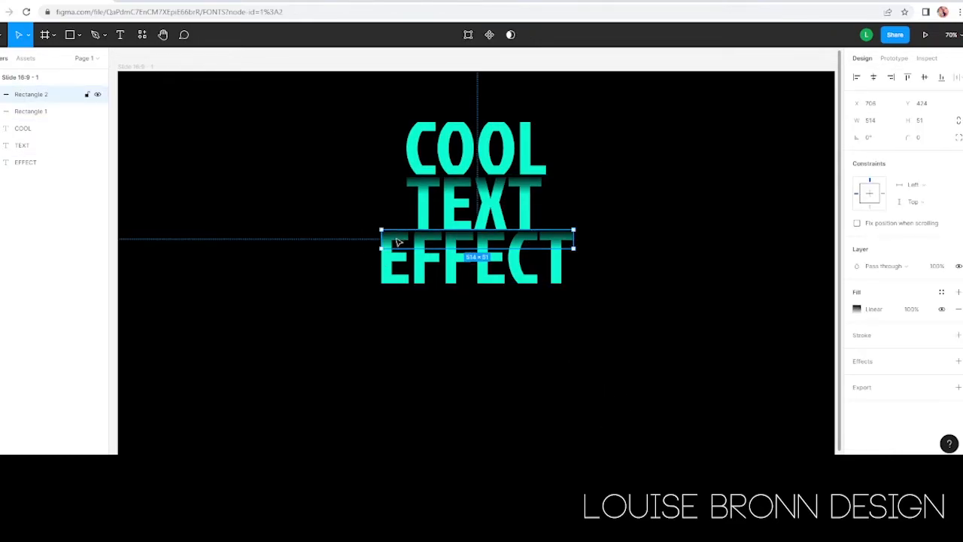
drag(381, 241, 374, 240)
click(350, 280)
click(376, 241)
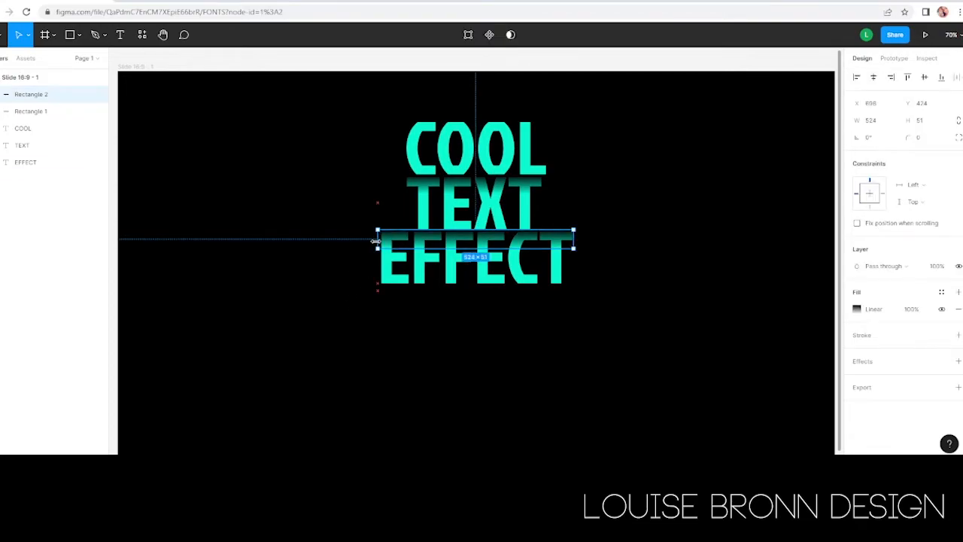
click(626, 229)
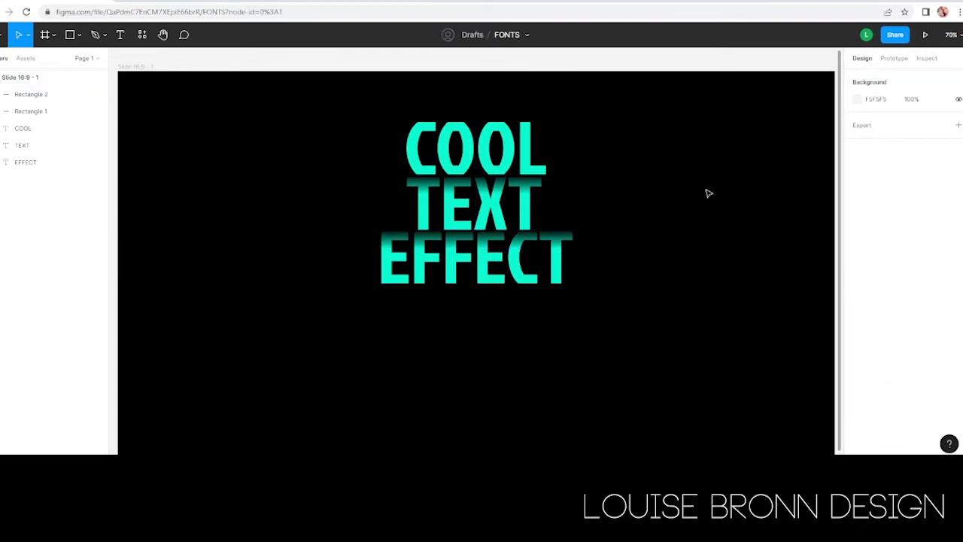
Try a near-white FFFEFE background on the COOL TEXT EFFECT slide and return it to black
click(146, 68)
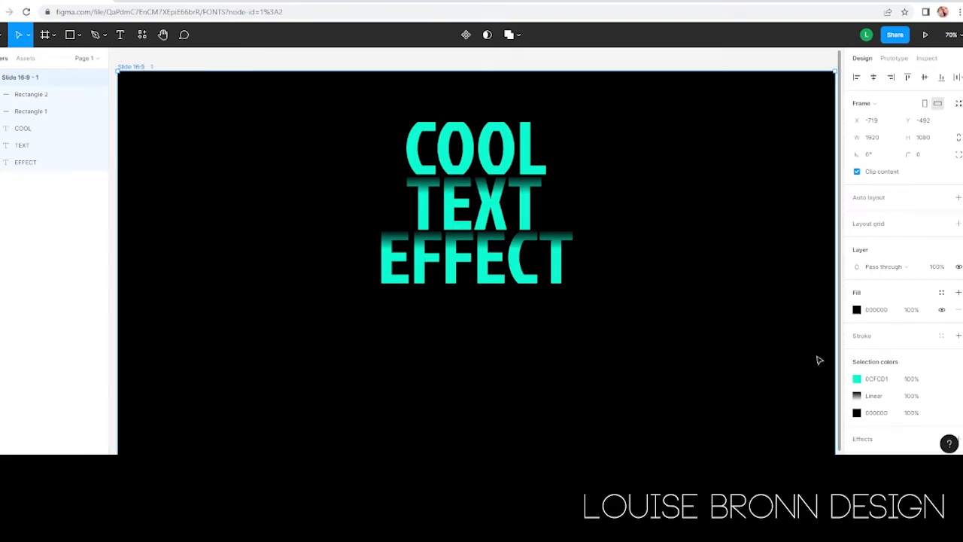
click(856, 309)
drag(719, 223, 718, 189)
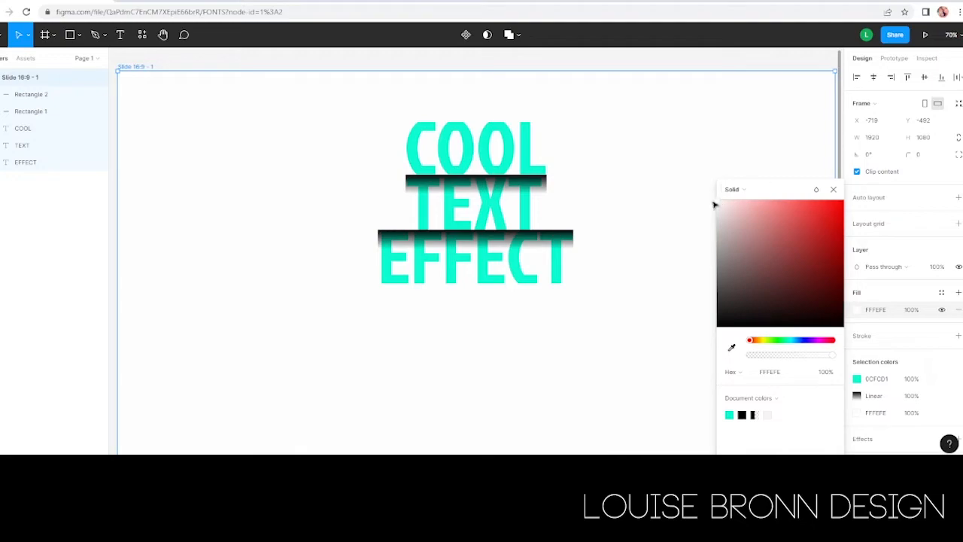
drag(714, 201, 720, 222)
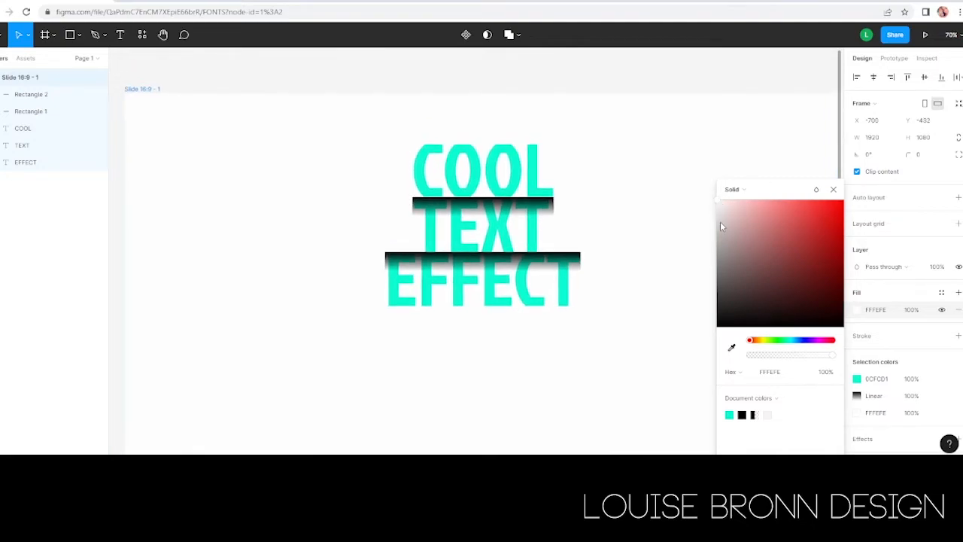
drag(654, 240, 653, 203)
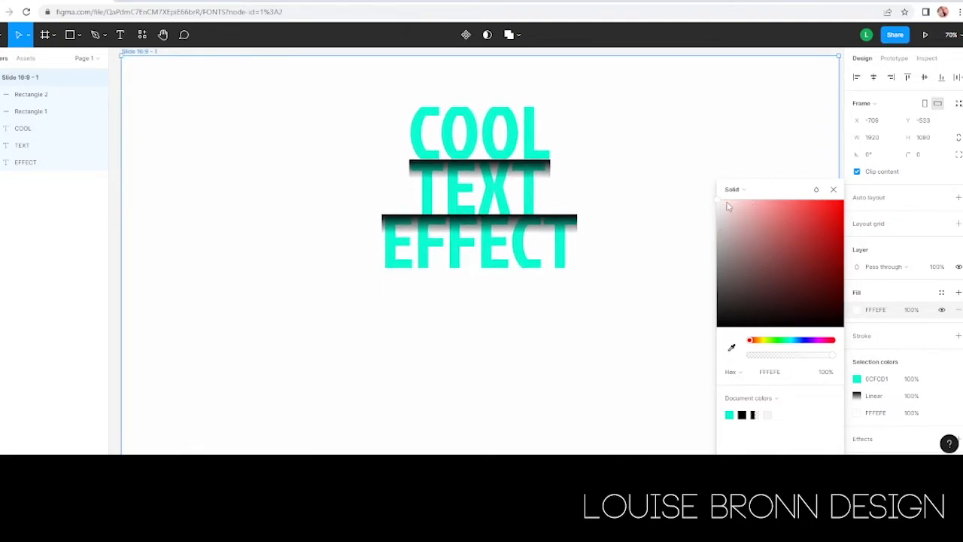
drag(717, 202, 716, 328)
click(833, 189)
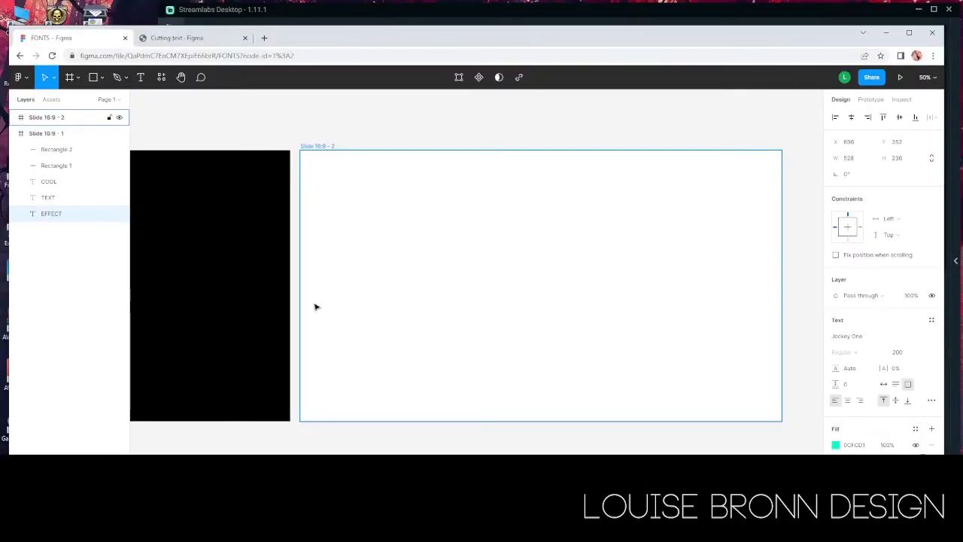
Add a text box about 1406 by 712 on the blank Slide 16:9 - 2 containing the word SLICE in capitals
drag(335, 451, 647, 434)
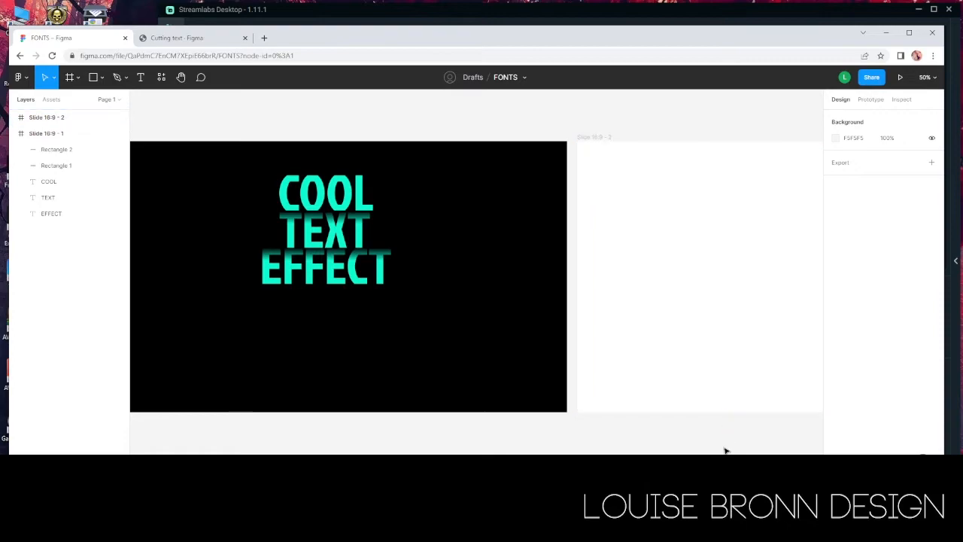
drag(737, 445, 451, 445)
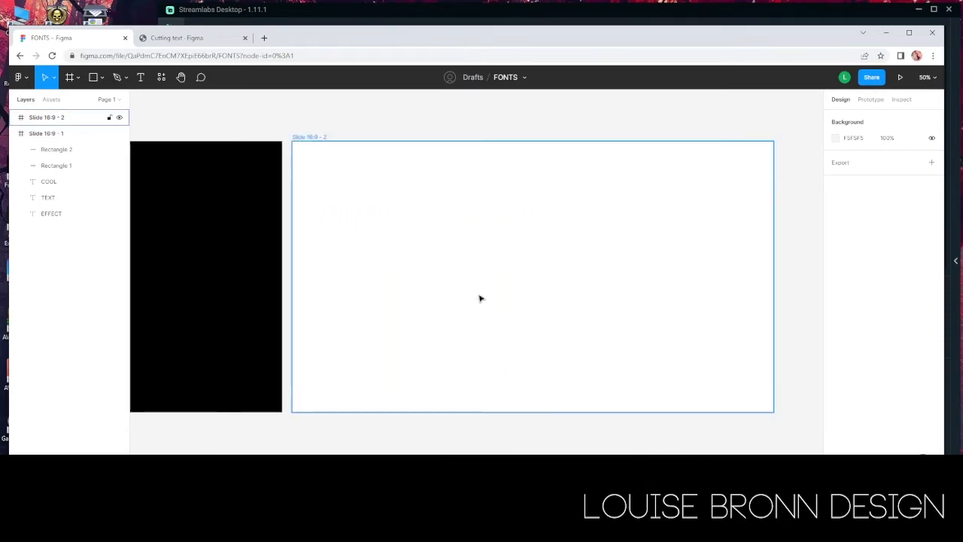
click(140, 78)
drag(359, 172, 713, 349)
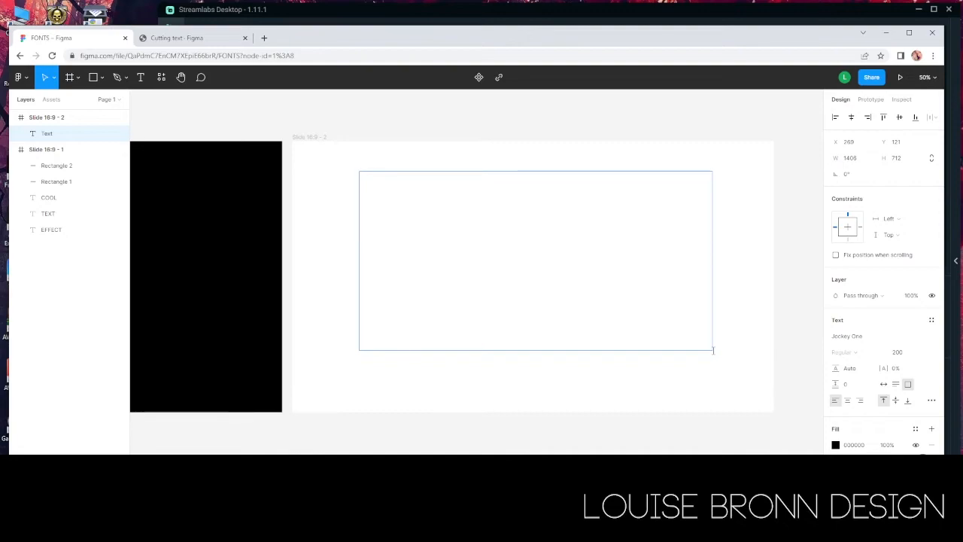
text(sLICE)
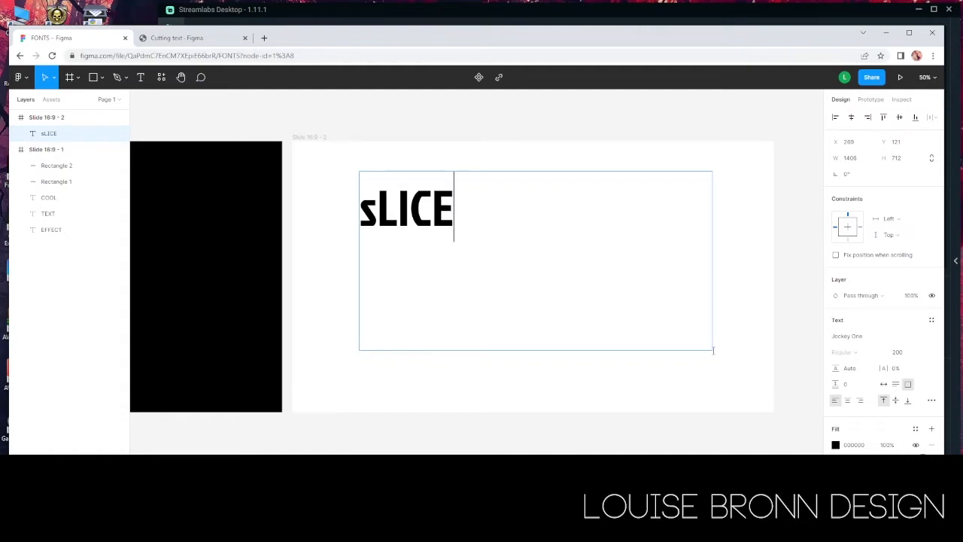
key(BackSpace)
key(BackSpace)
key(BackSpace)
key(BackSpace)
key(BackSpace)
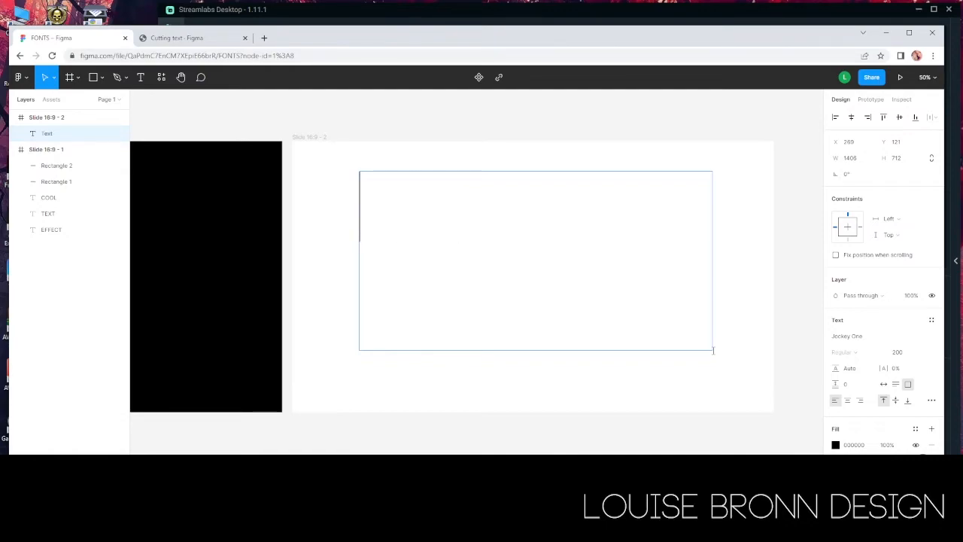
text(SLICE)
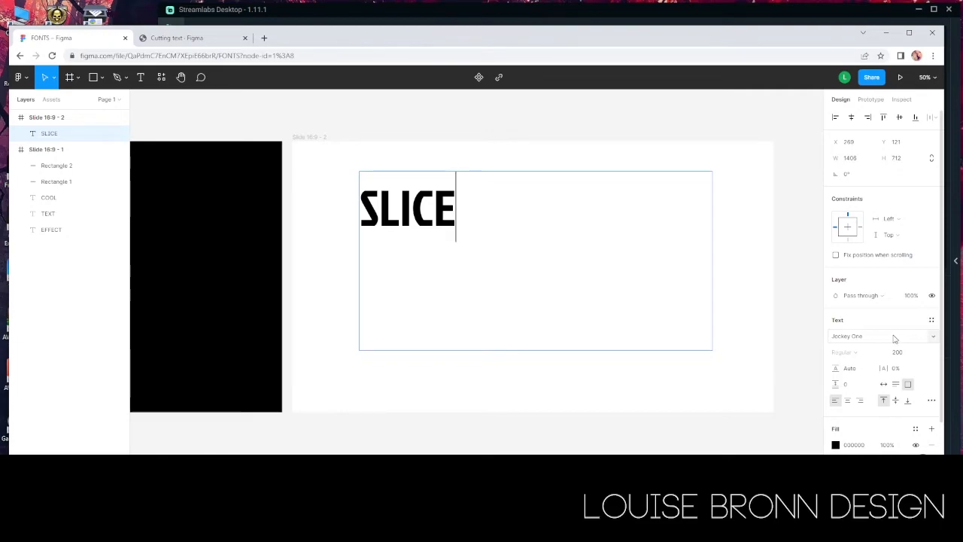
Set the font size of the SLICE text to 300
click(933, 339)
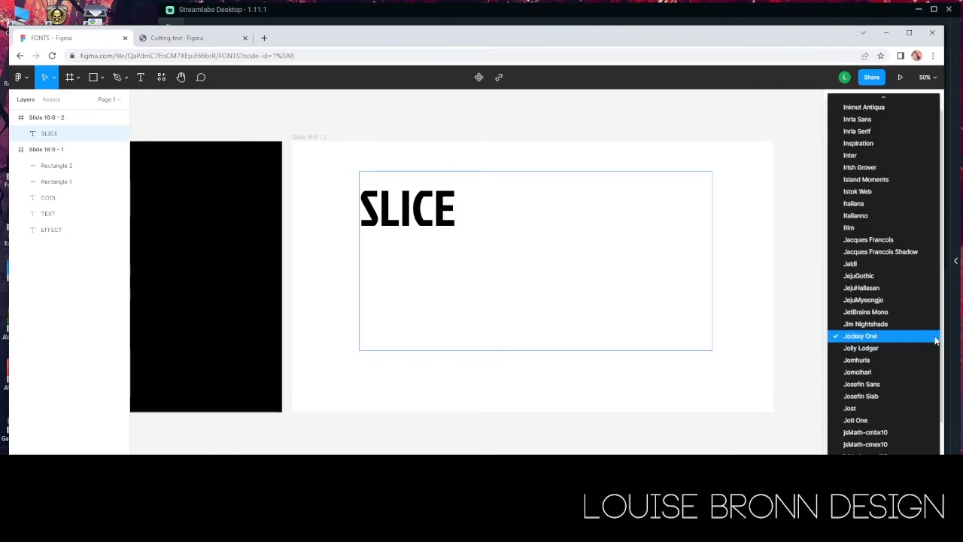
click(933, 336)
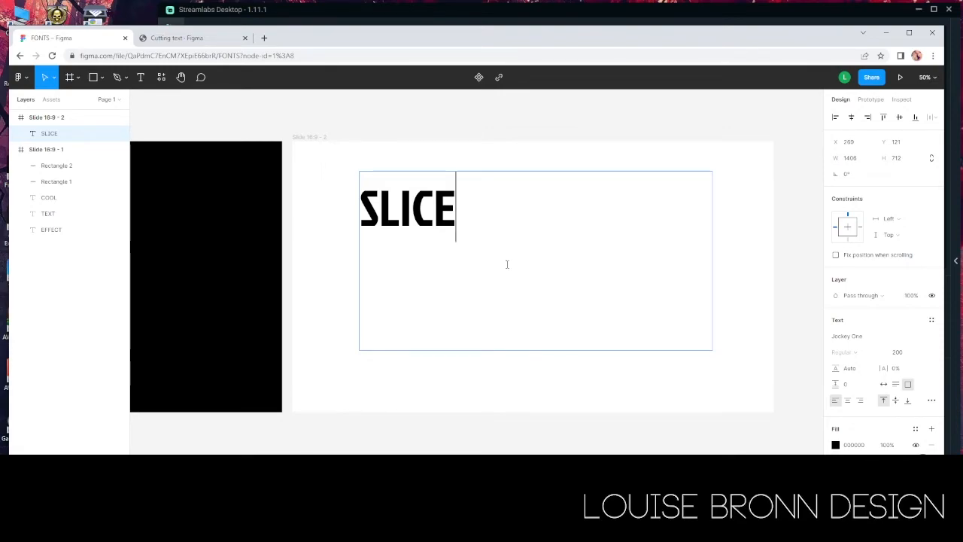
drag(456, 211, 360, 203)
click(905, 355)
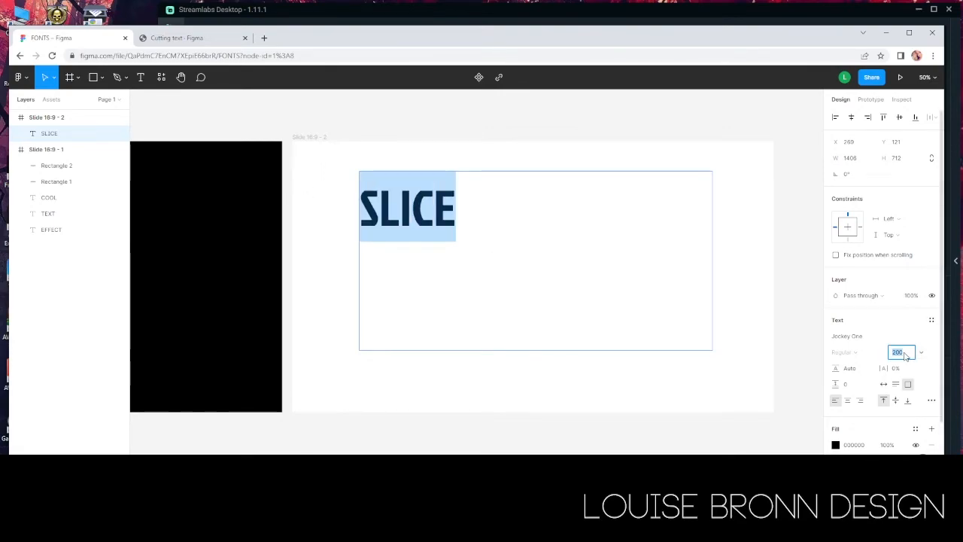
text(300)
key(Return)
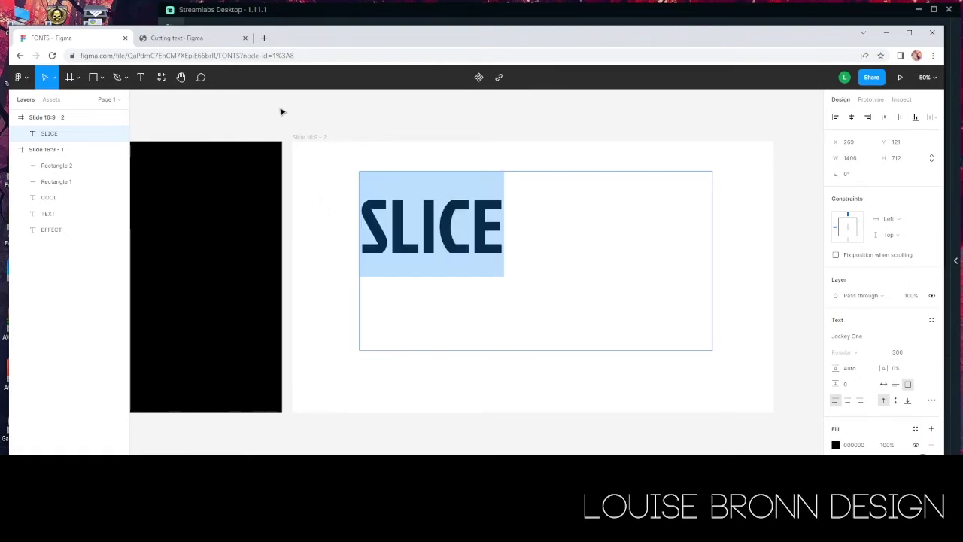
key(Escape)
Move SLICE toward the middle of the slide, flatten it into a vector shape and place it at about X 680, Y 211
drag(439, 235, 530, 243)
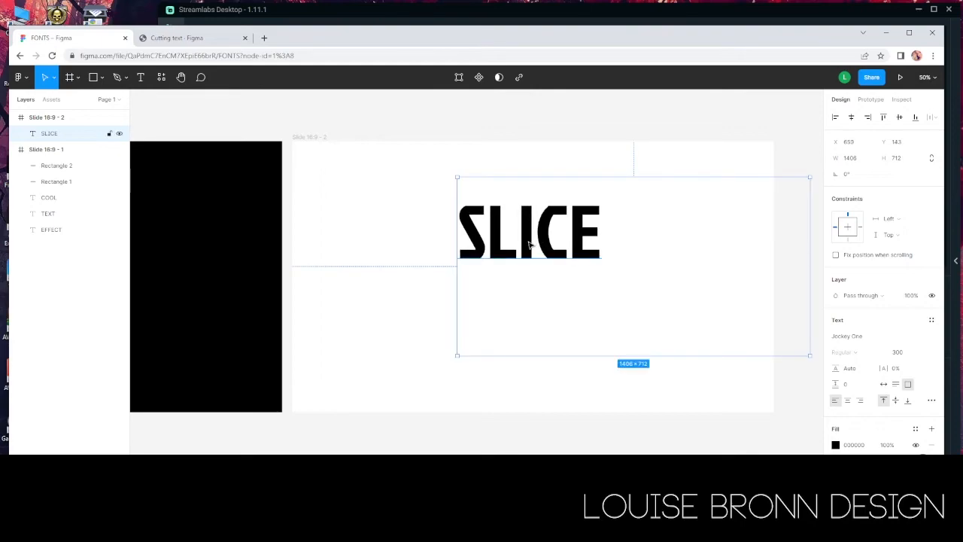
right_click(528, 242)
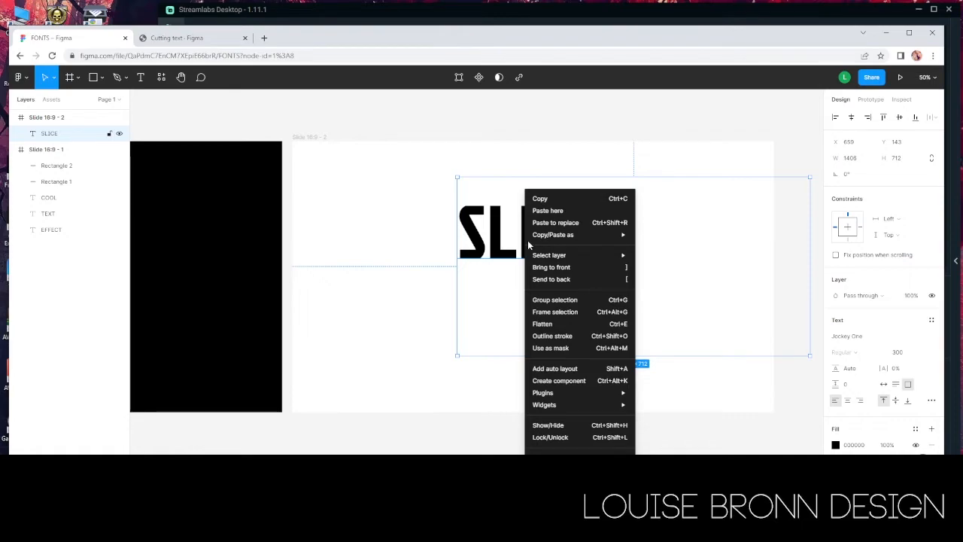
click(549, 324)
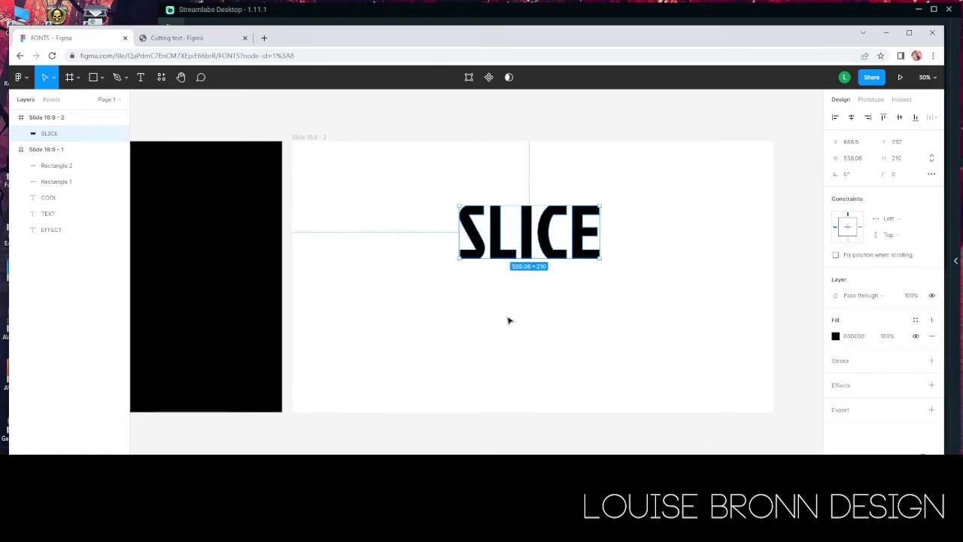
drag(546, 245, 549, 235)
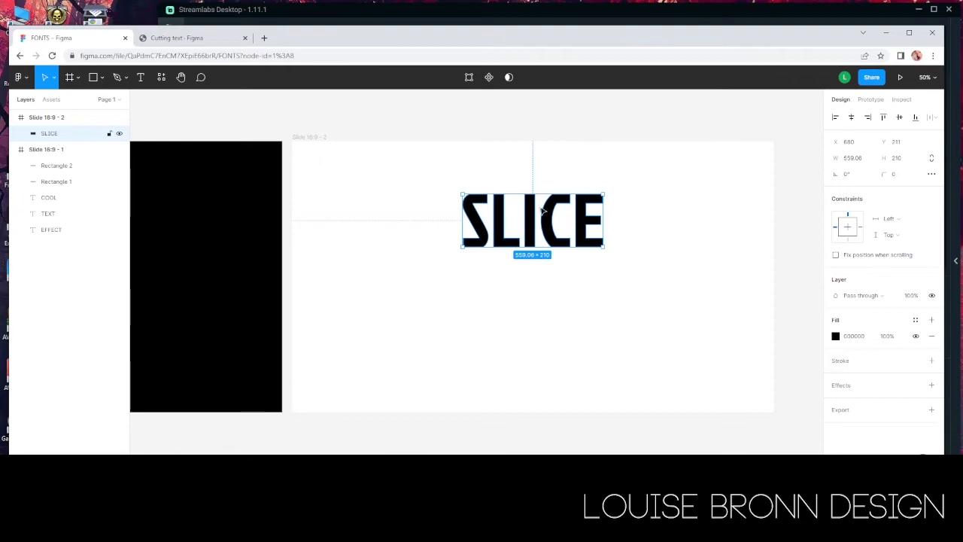
Duplicate the SLICE shape straight below the original with a gap of about 290, at Y 711
click(559, 180)
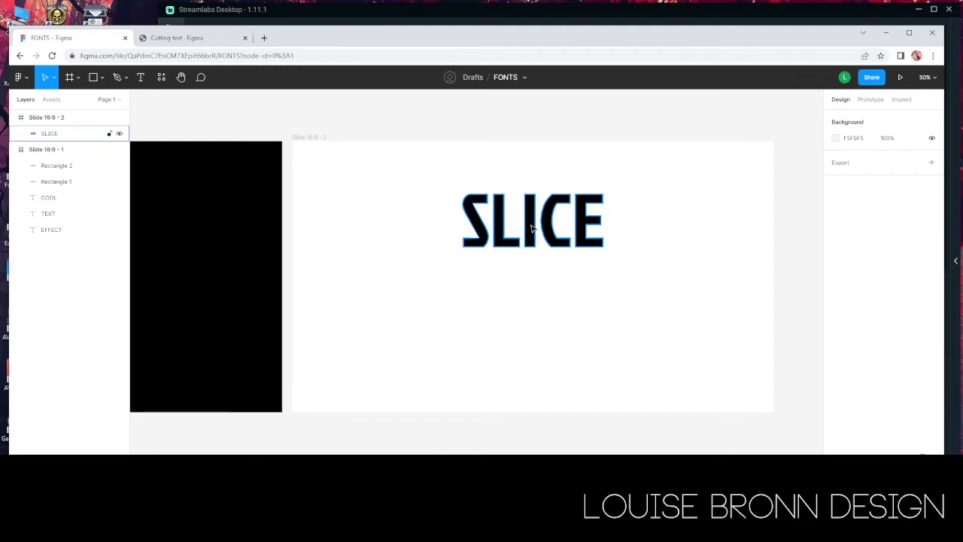
drag(531, 227, 537, 352)
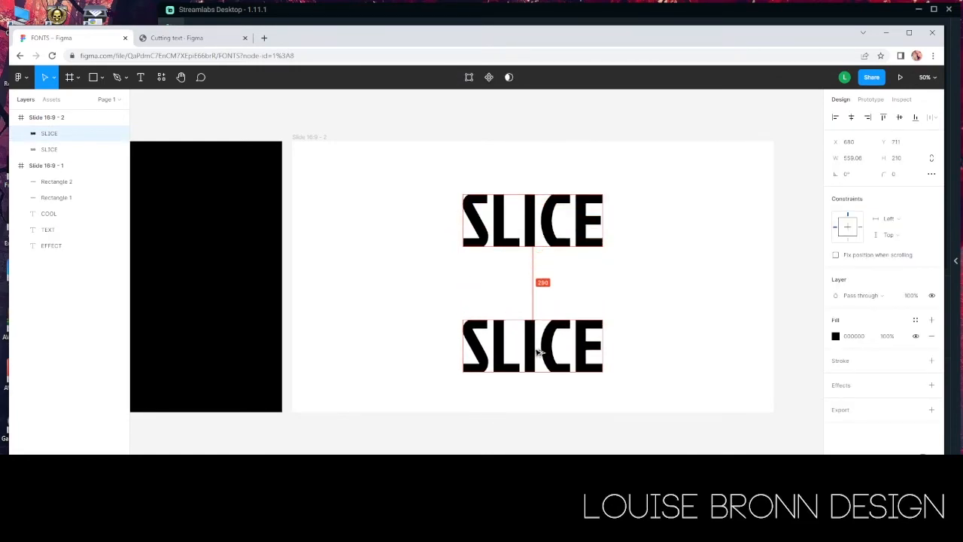
click(500, 290)
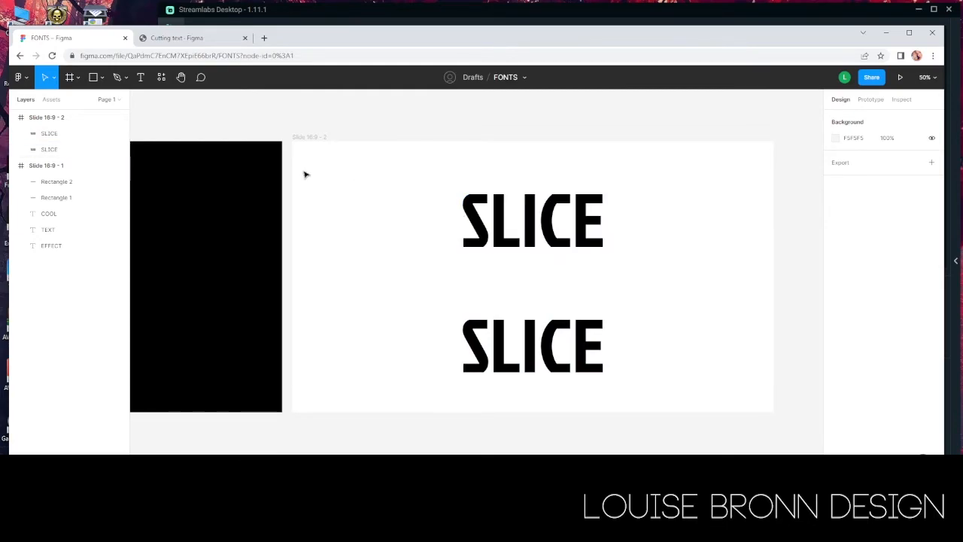
Draw a closed four-point Pen shape with a slanted upper edge across the lower half of the upper SLICE and remove its stroke
click(116, 77)
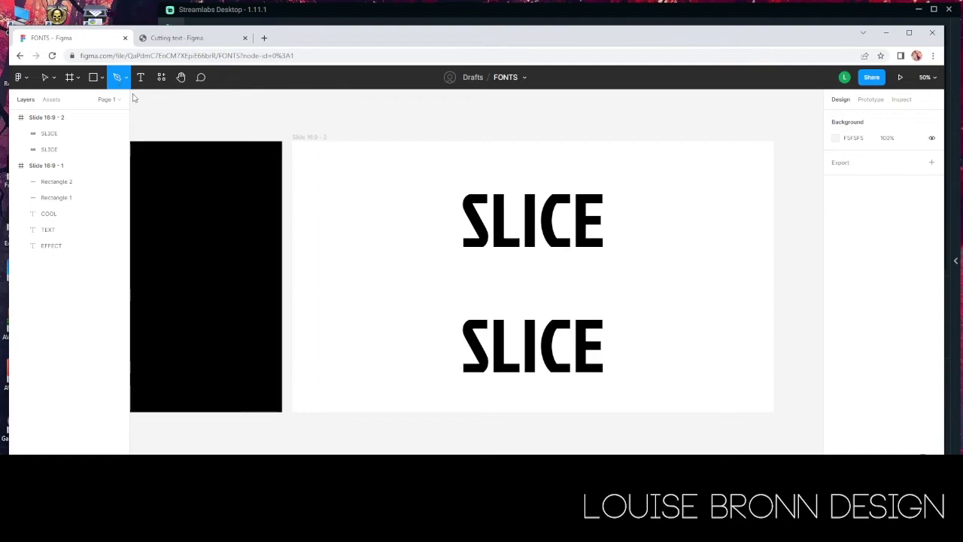
click(454, 229)
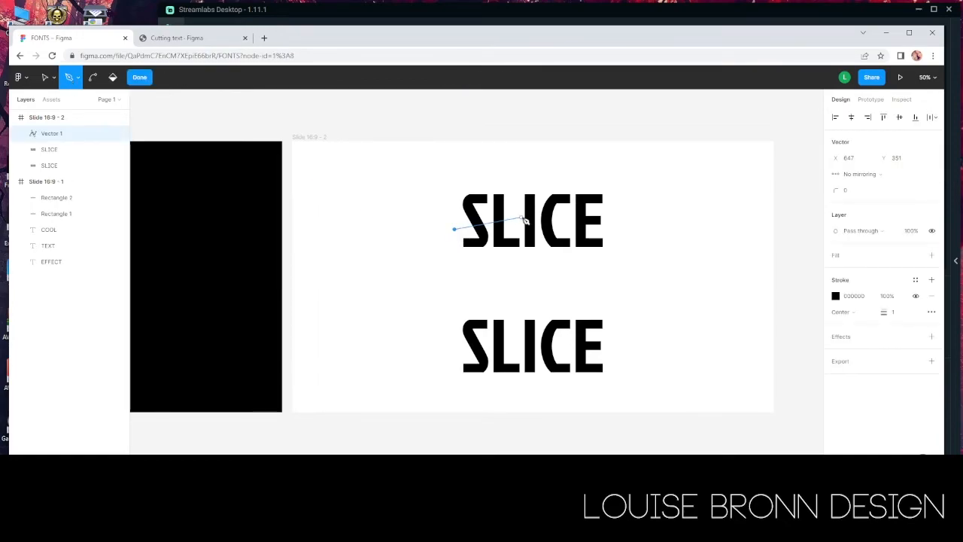
click(610, 204)
click(608, 261)
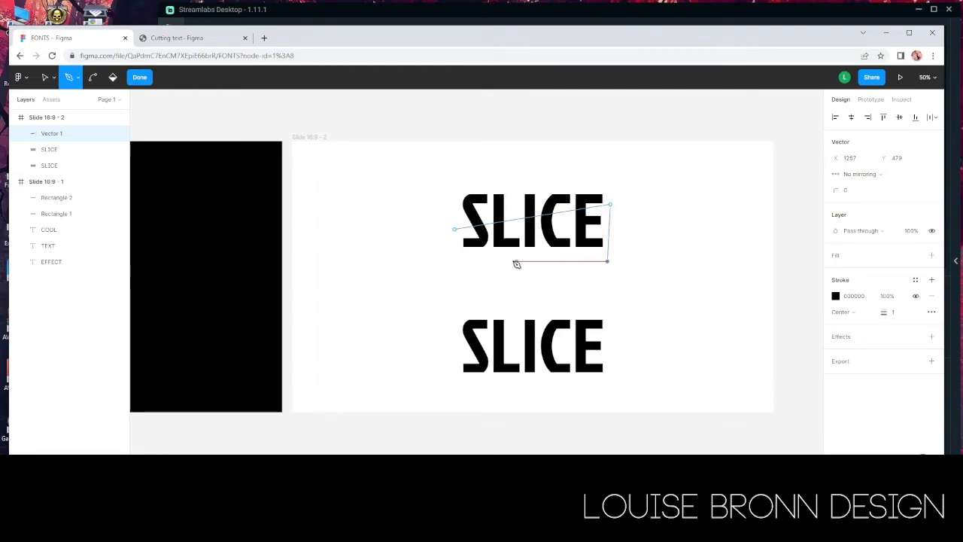
click(455, 260)
click(453, 228)
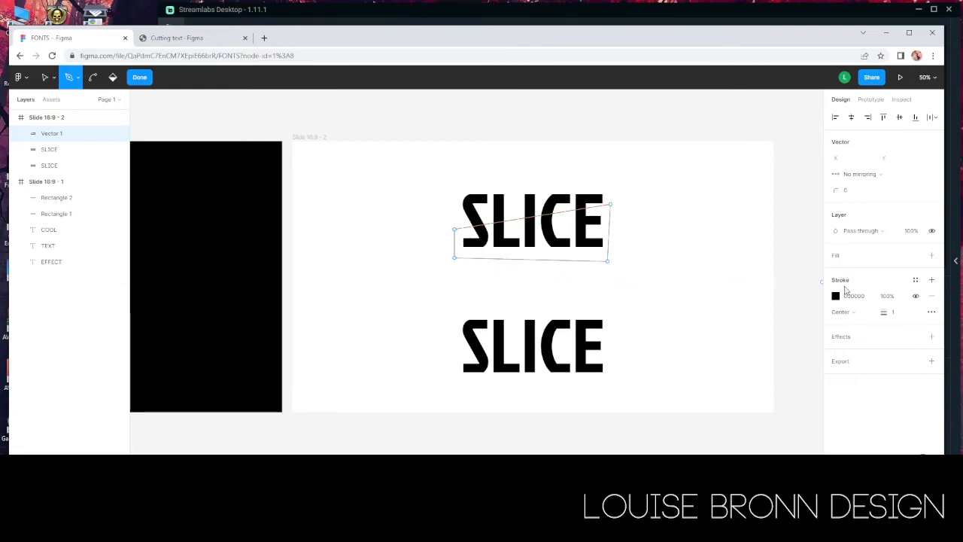
click(930, 298)
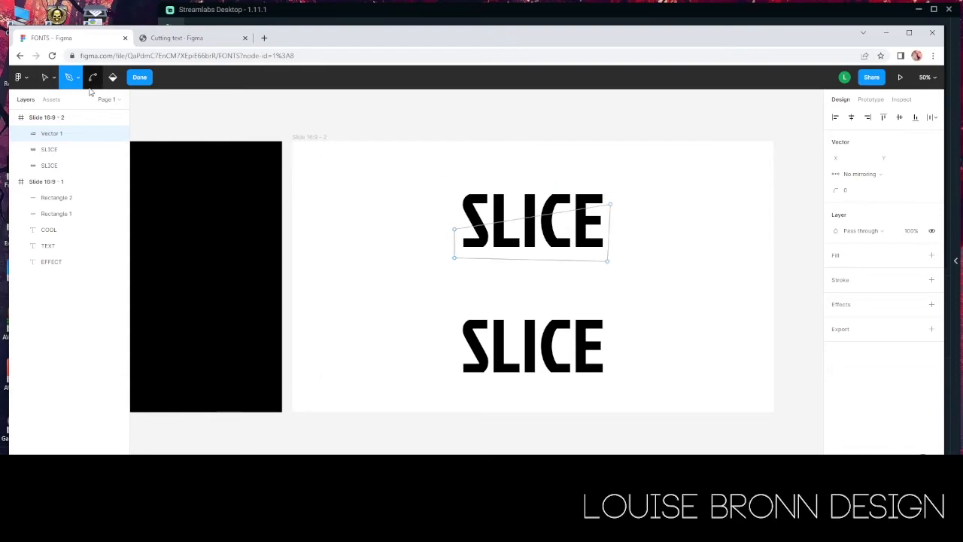
Finish editing the Pen shape and subtract it from the upper SLICE so only the top part of the letters remains
click(139, 78)
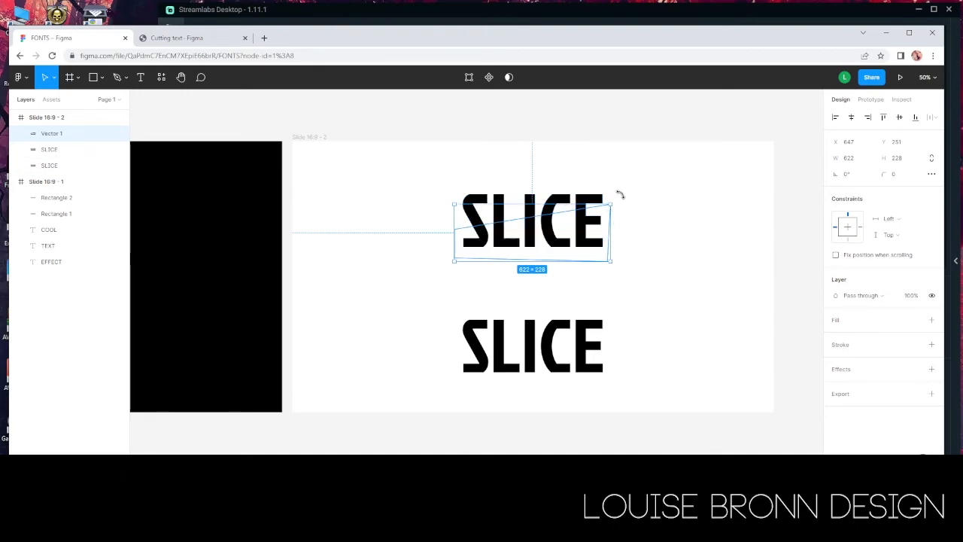
shift+click(566, 200)
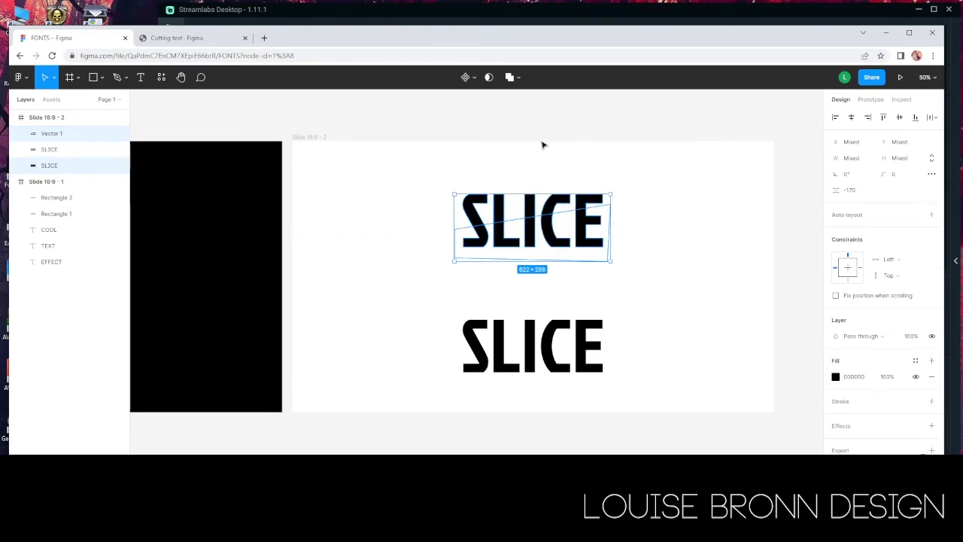
click(516, 79)
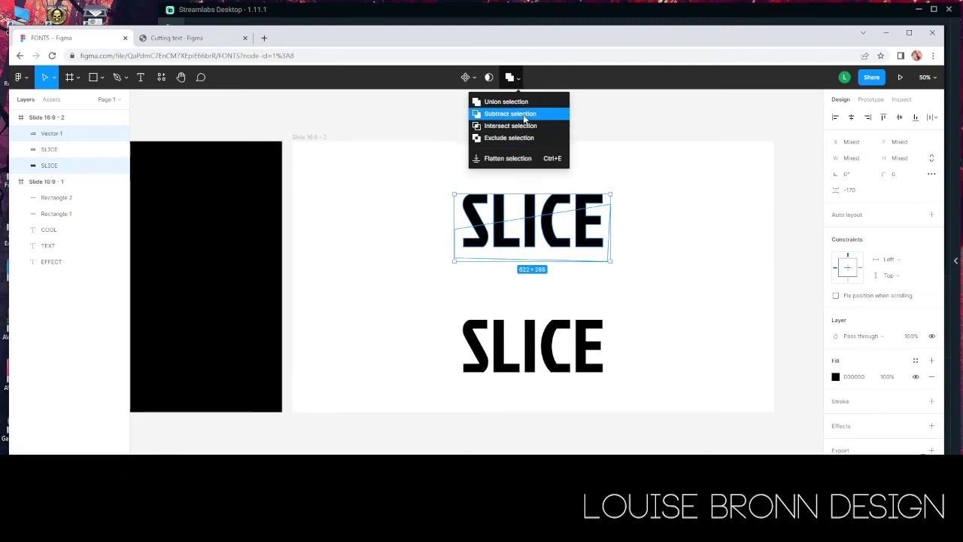
click(522, 115)
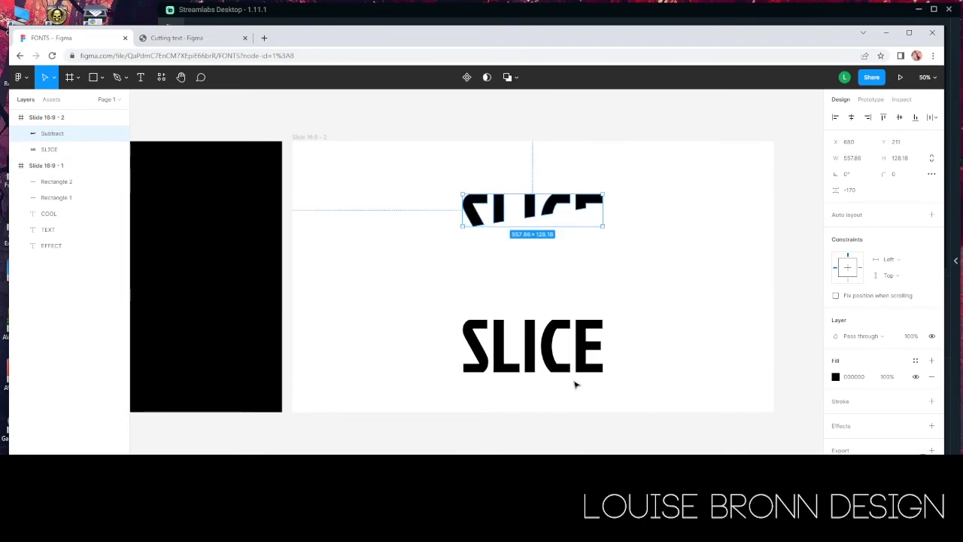
Move the lower SLICE straight up to Y 453 and set its fill to the turquoise document color 0CFCD1
drag(555, 370, 547, 297)
click(835, 336)
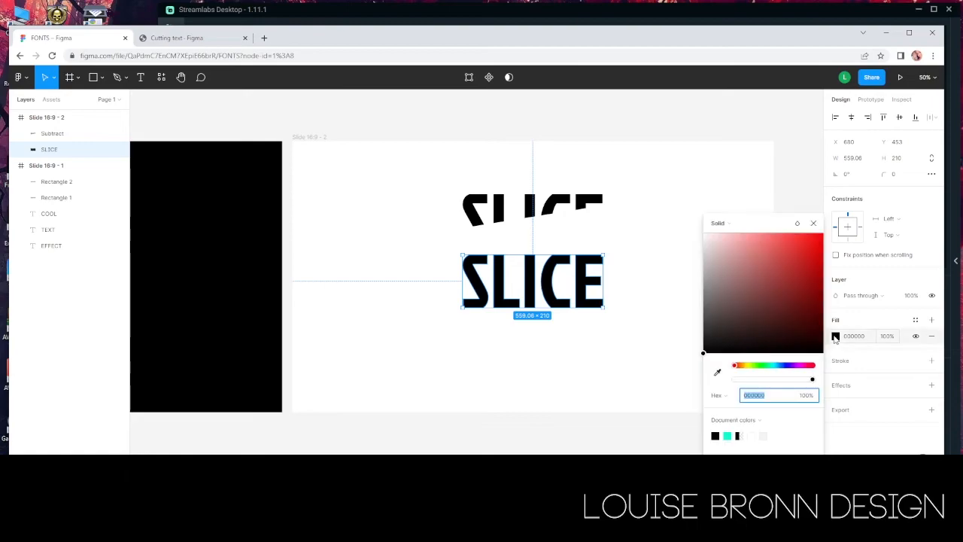
click(727, 435)
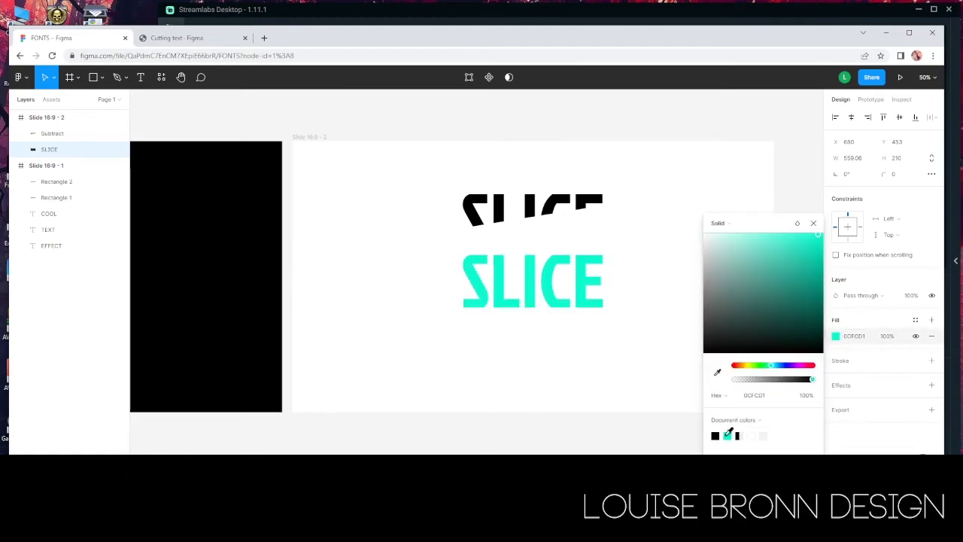
click(813, 223)
Duplicate the cut black upper half and align the copy over the top of the turquoise SLICE at Y 453
click(588, 223)
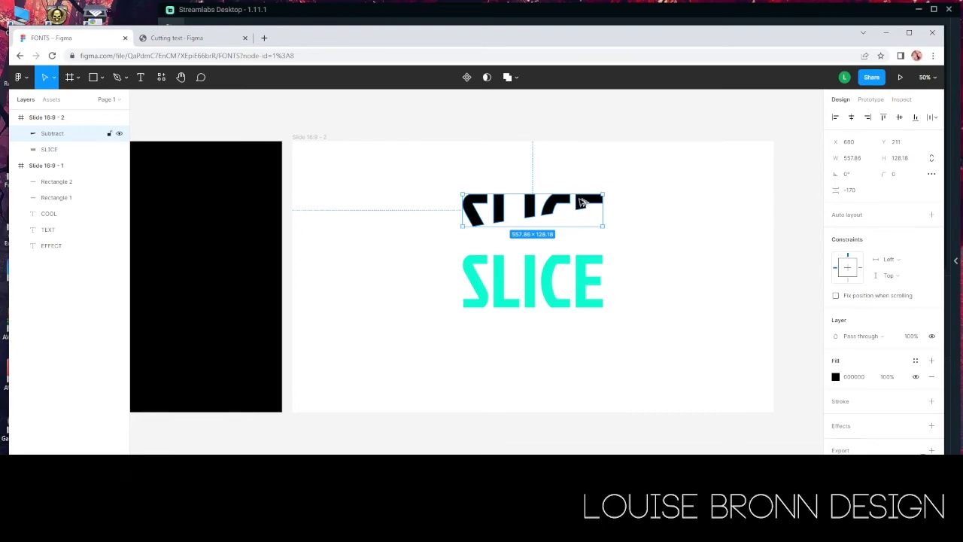
drag(582, 203, 579, 258)
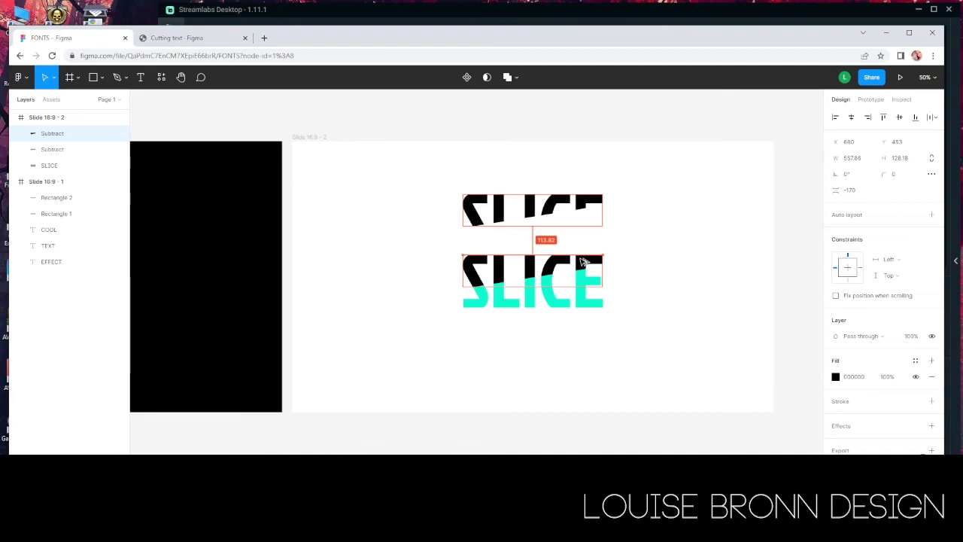
click(629, 325)
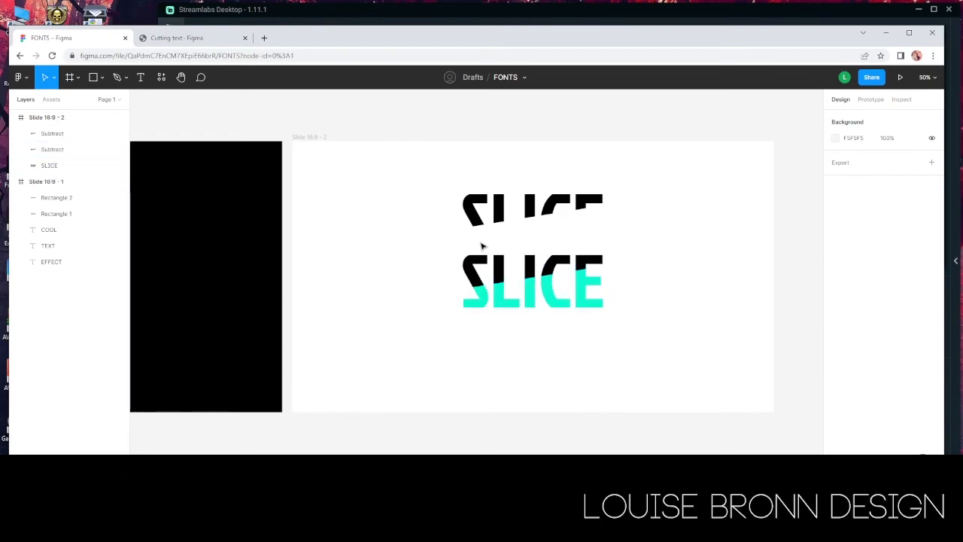
Subtract the overlapping black copy from the turquoise SLICE so only its lower half remains
click(559, 303)
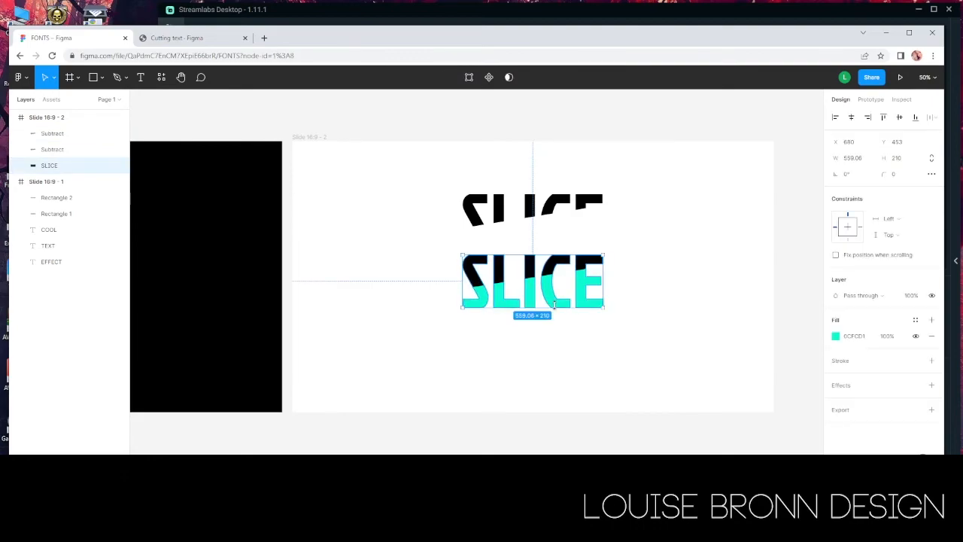
shift+click(550, 267)
click(517, 76)
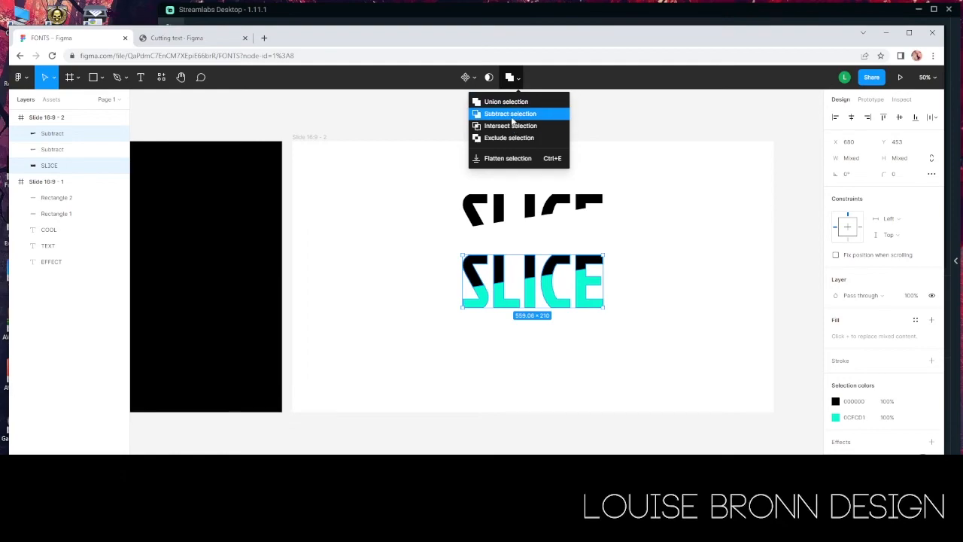
click(513, 117)
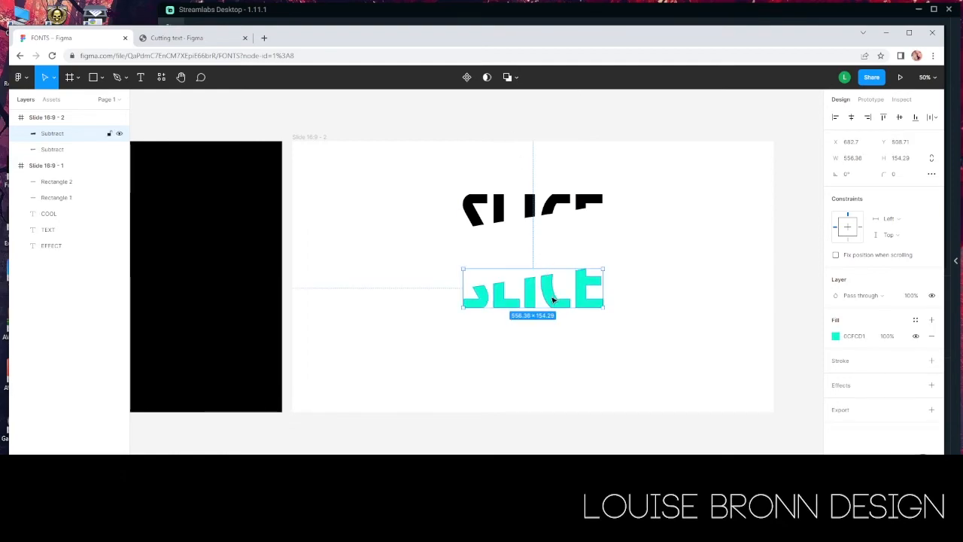
Move the turquoise lower half up against the black upper half with a slight rightward offset, fine-tuning it leftward
drag(548, 300, 554, 236)
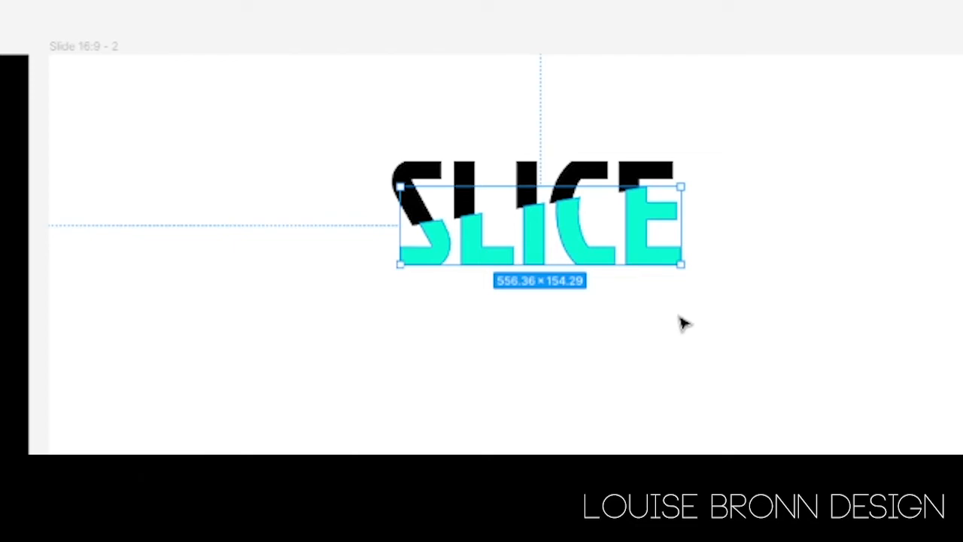
key(Left)
key(Left)
key(Left)
key(Left)
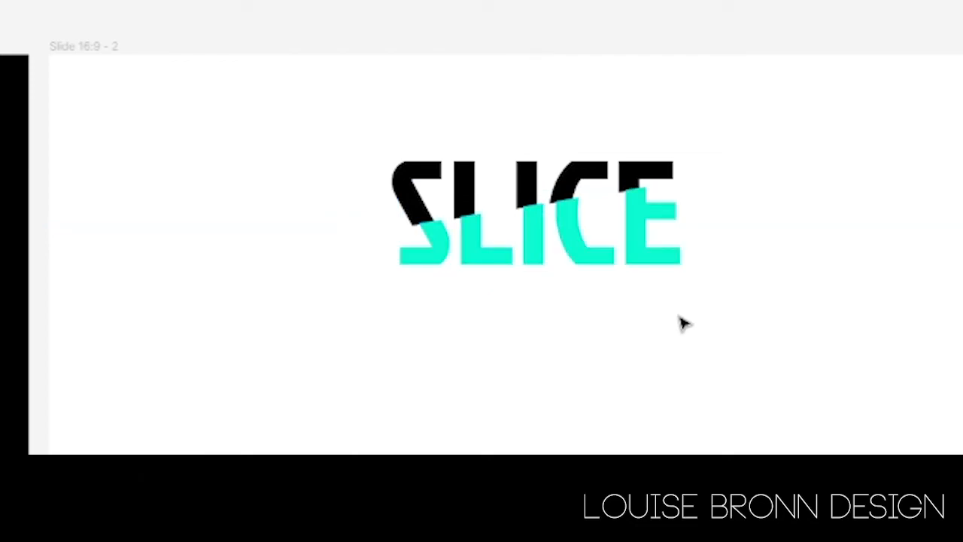
Nudge the black upper half of SLICE to X 684, Y 209 to tighten its fit with the turquoise half
click(530, 156)
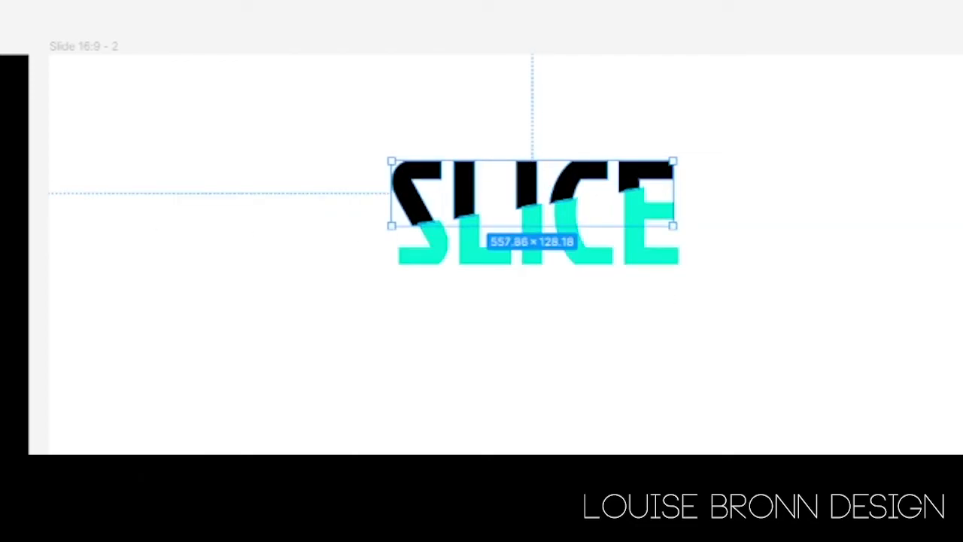
click(733, 189)
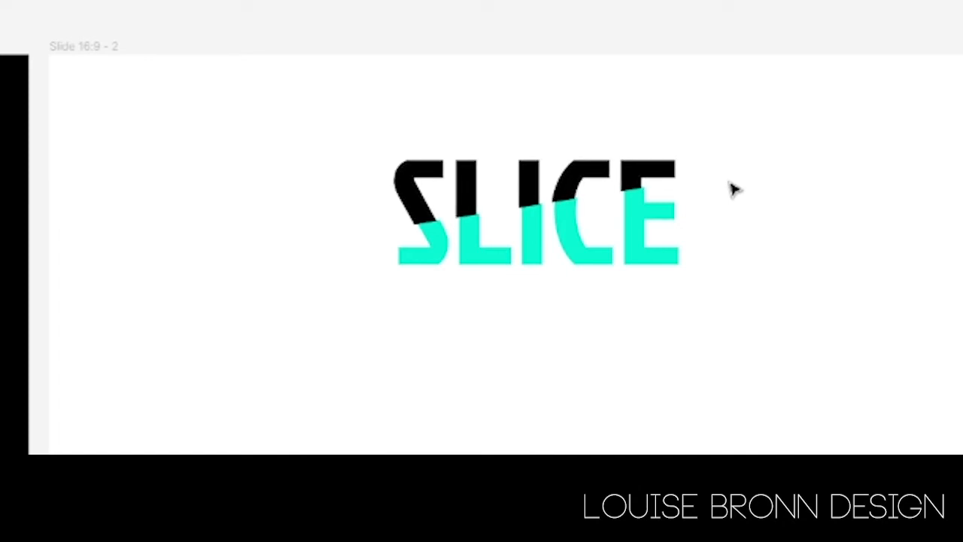
key(ctrl+z)
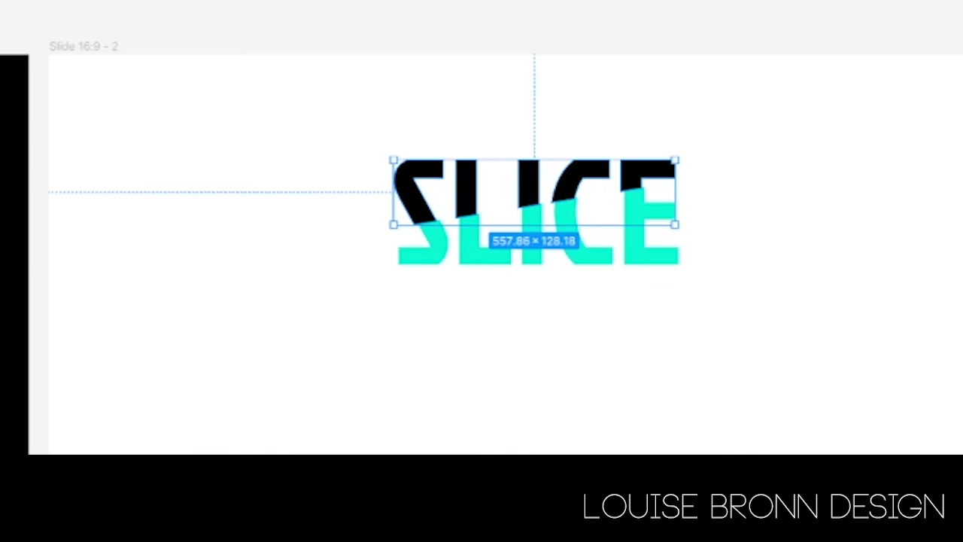
key(Escape)
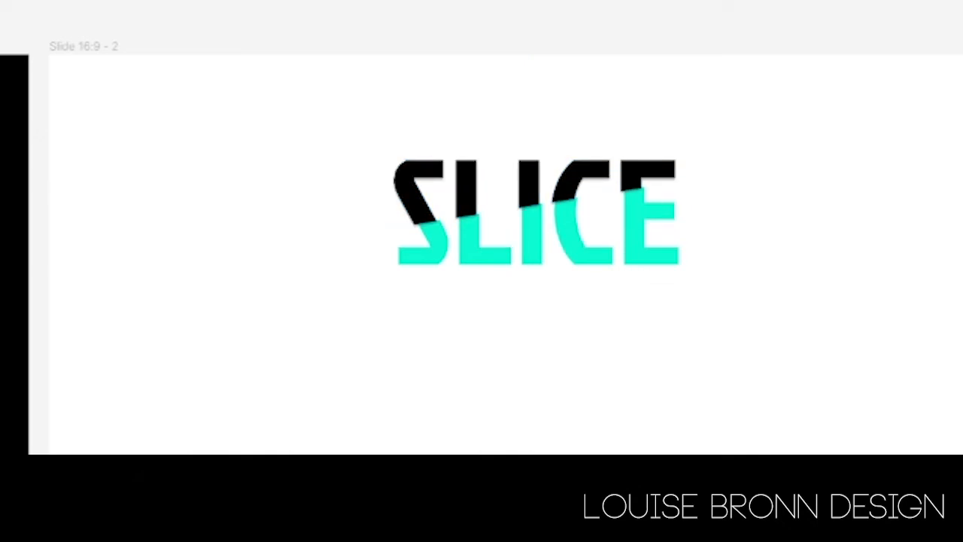
key(ctrl+z)
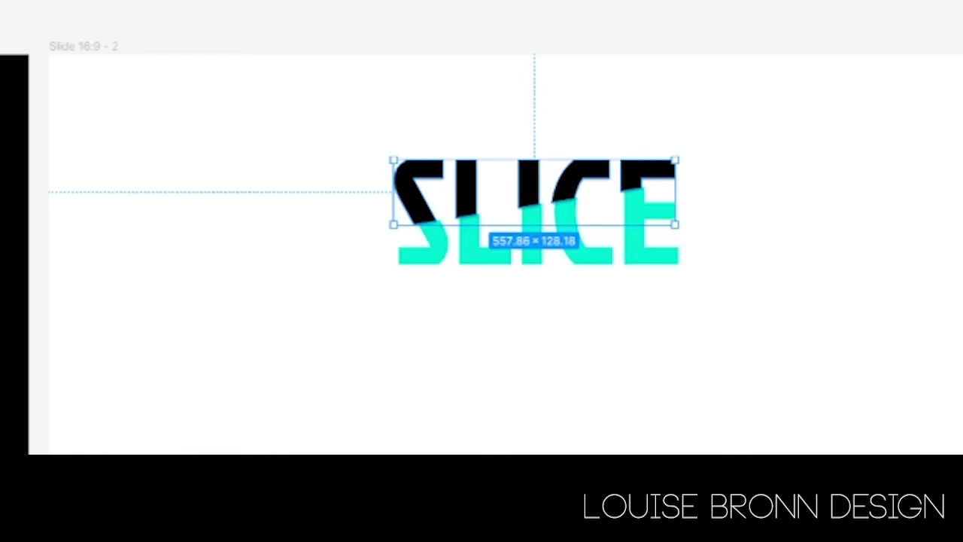
Add a drop shadow to the black upper half with an X offset of 7 and a Y offset of 9
key(Up)
key(Up)
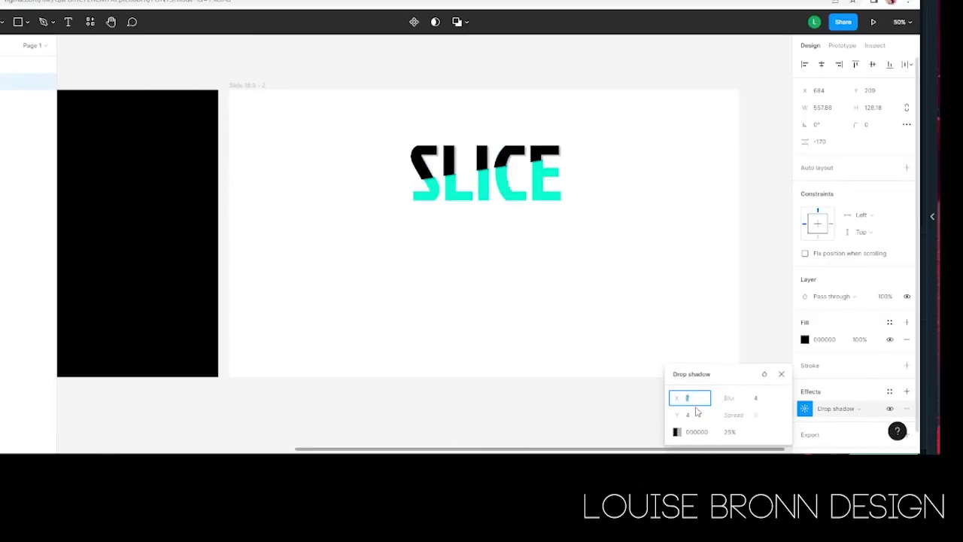
click(689, 415)
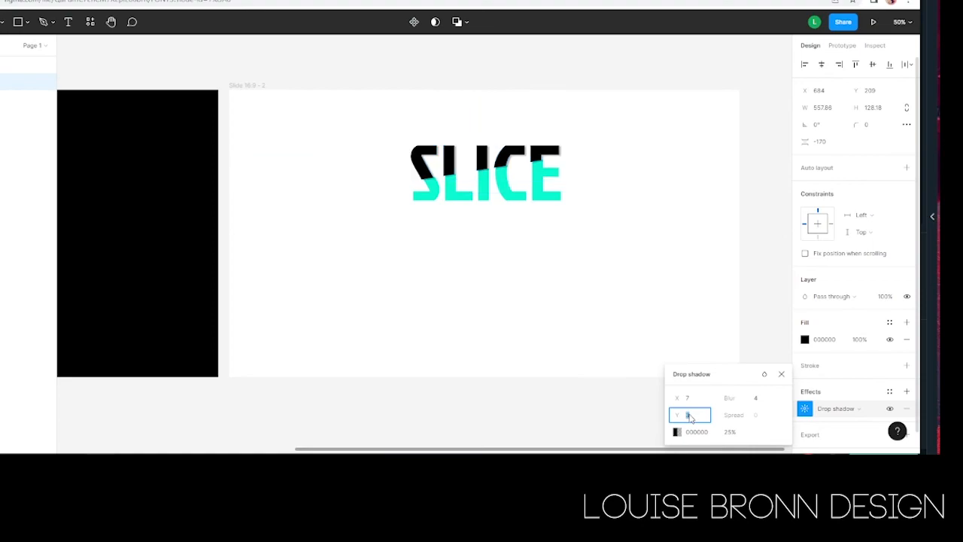
key(Up)
key(Up)
key(Up)
key(Up)
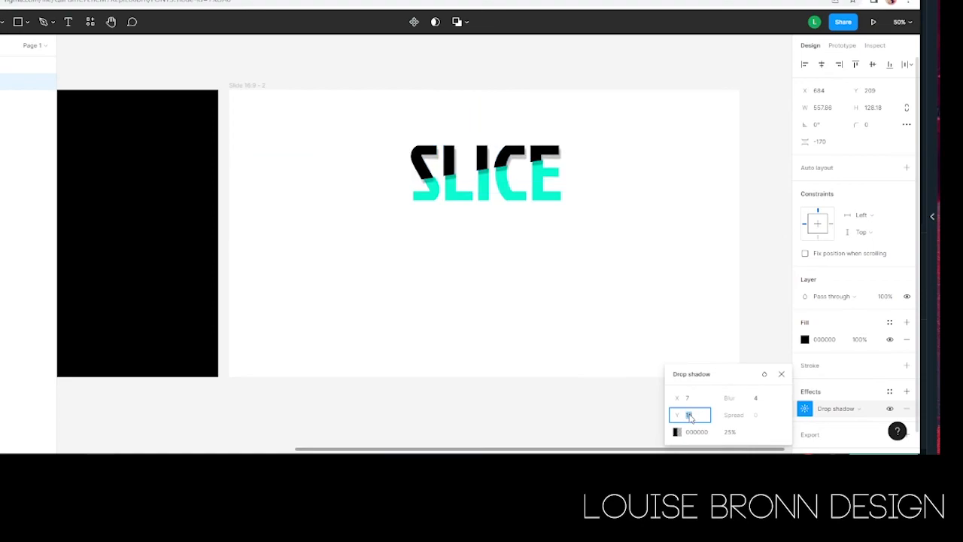
key(Down)
Set the blur of the black half's drop shadow to 11 and close the shadow settings
click(756, 398)
key(Up)
key(Up)
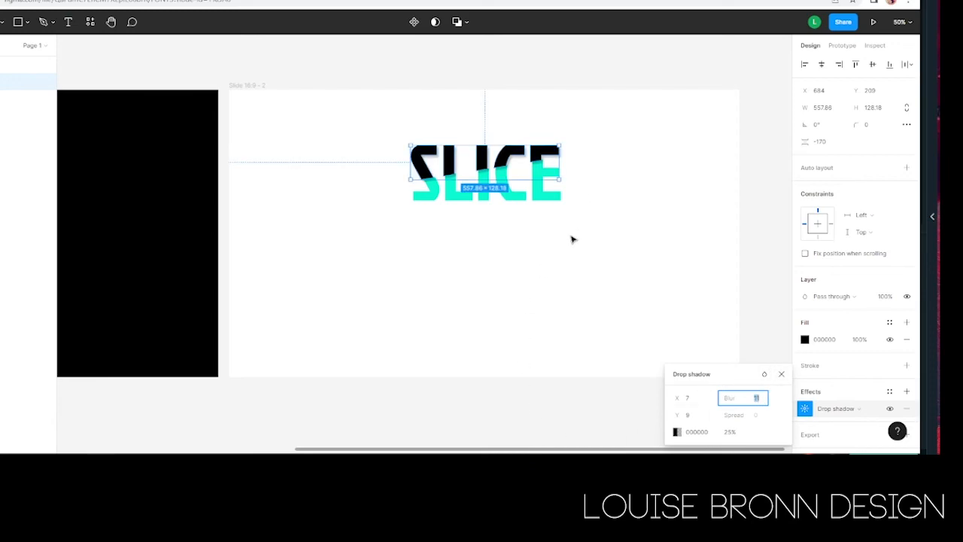
click(782, 376)
click(642, 309)
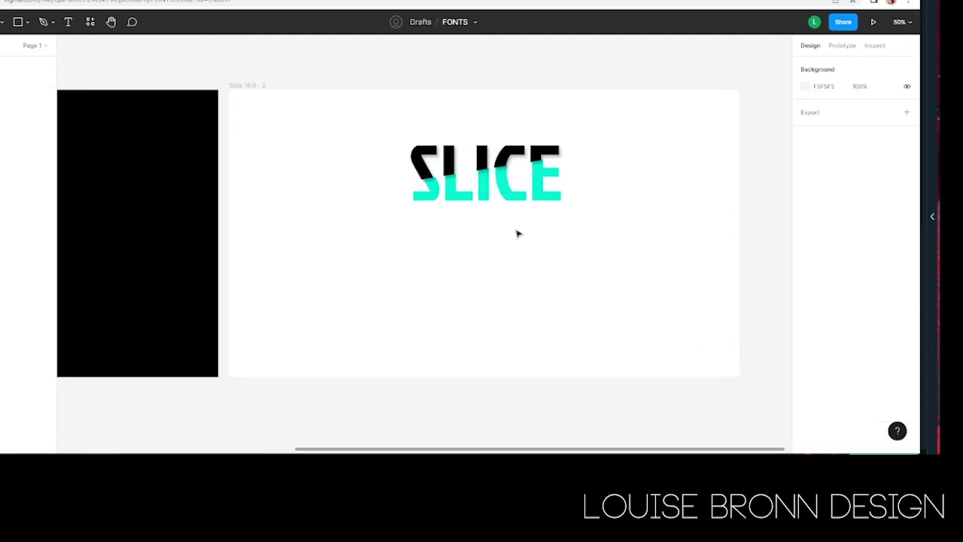
Move both halves of the SLICE word together down to the middle of the slide
drag(355, 122, 668, 224)
drag(524, 194, 521, 257)
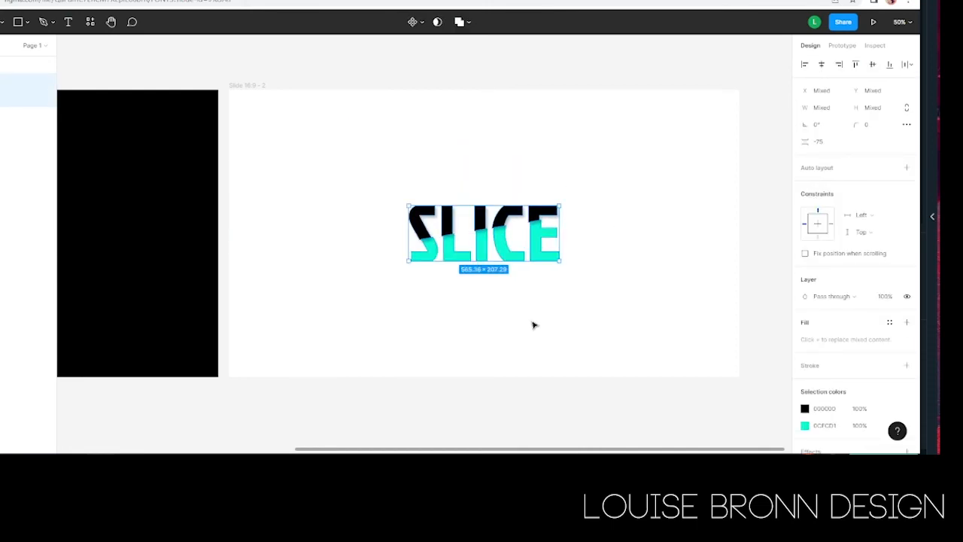
click(533, 325)
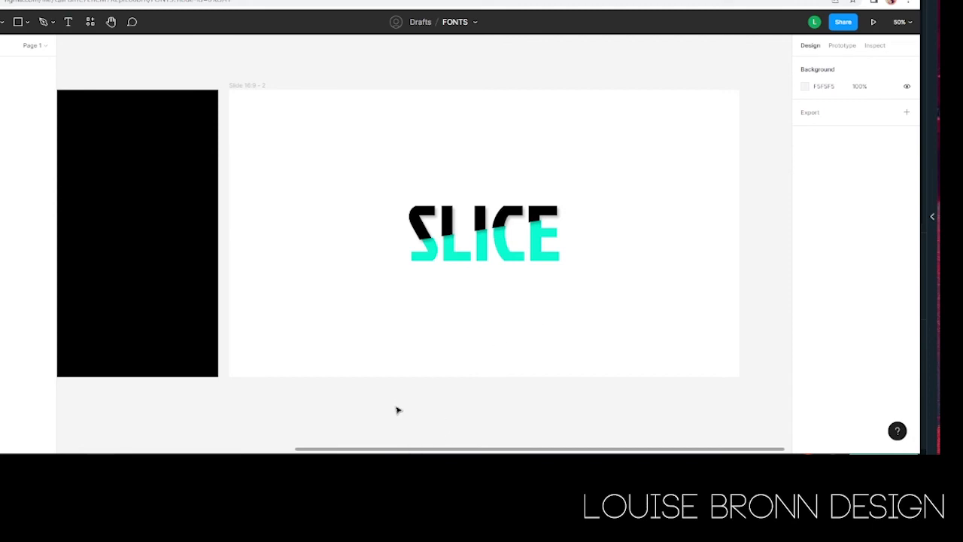
Scale both SLICE halves together to about 630 × 231 and shift them slightly to the slide's vertical middle
drag(339, 408, 601, 400)
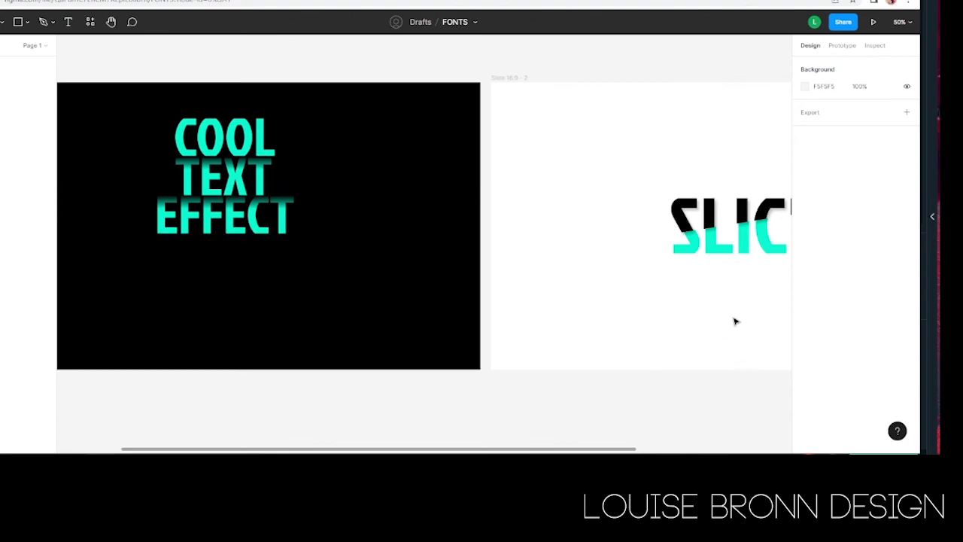
drag(745, 312, 527, 290)
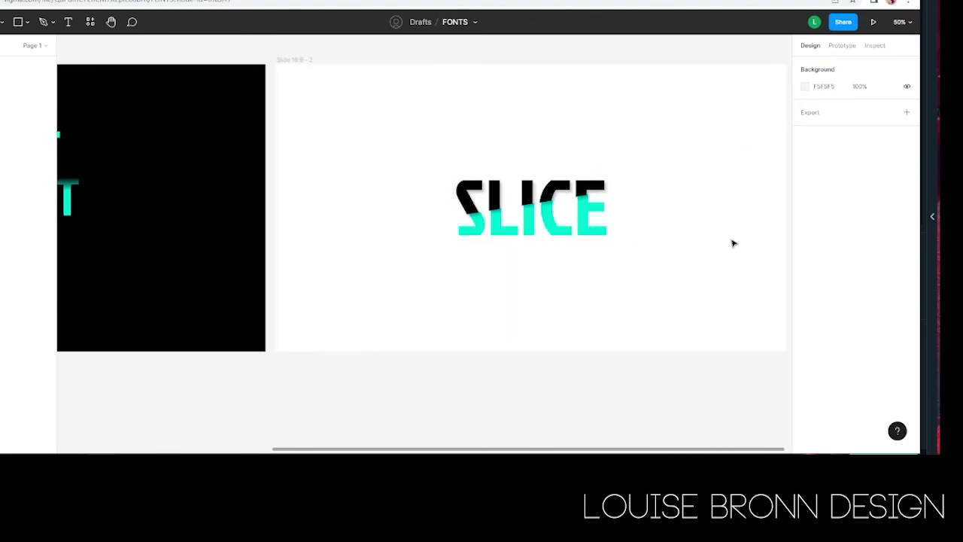
drag(423, 125, 666, 253)
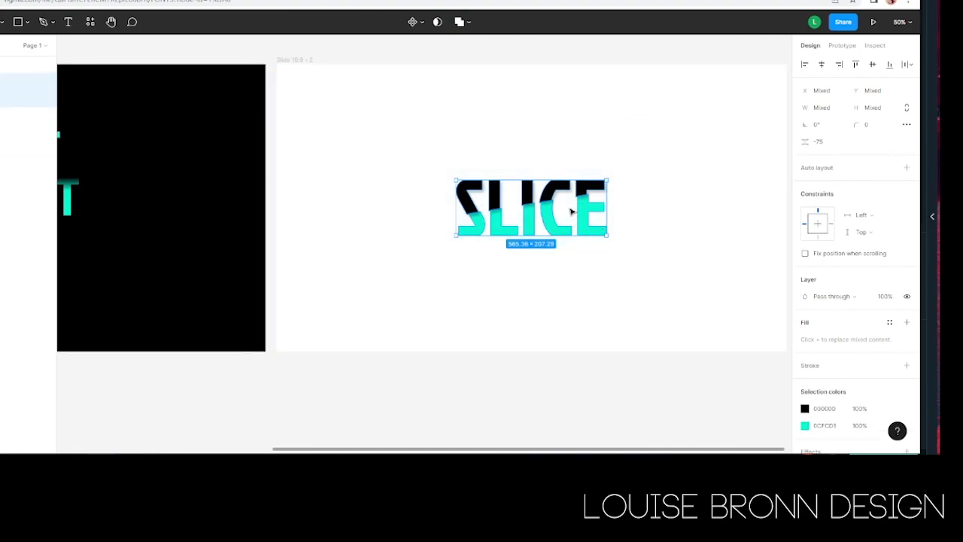
drag(609, 180, 625, 196)
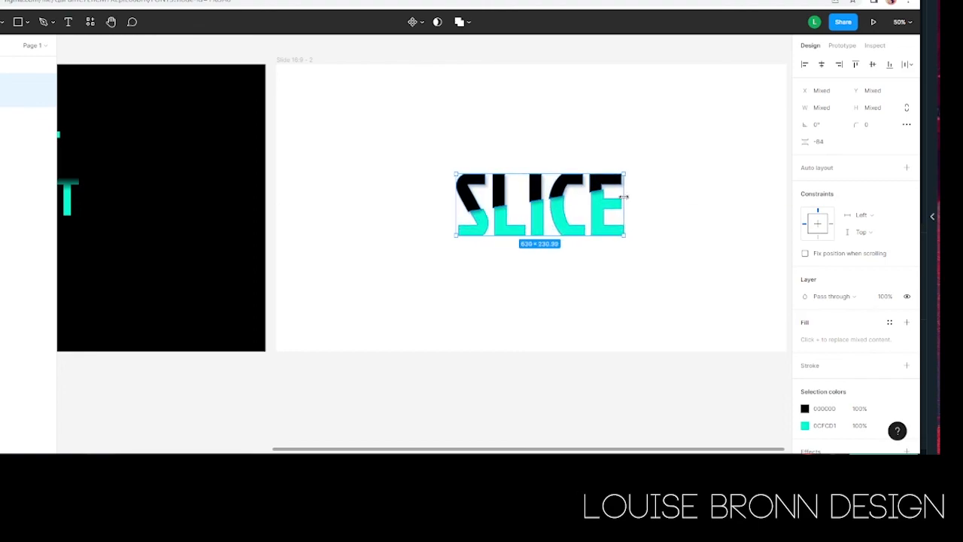
click(662, 266)
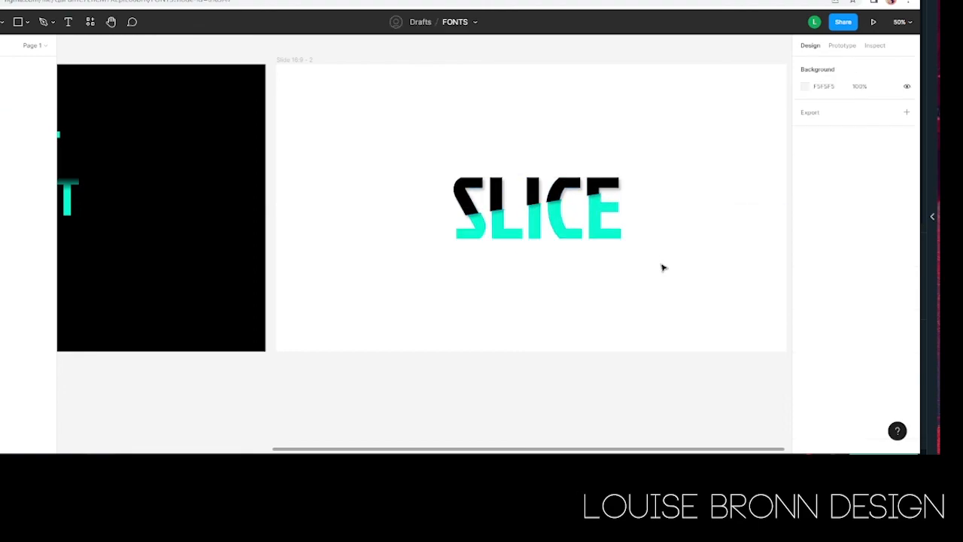